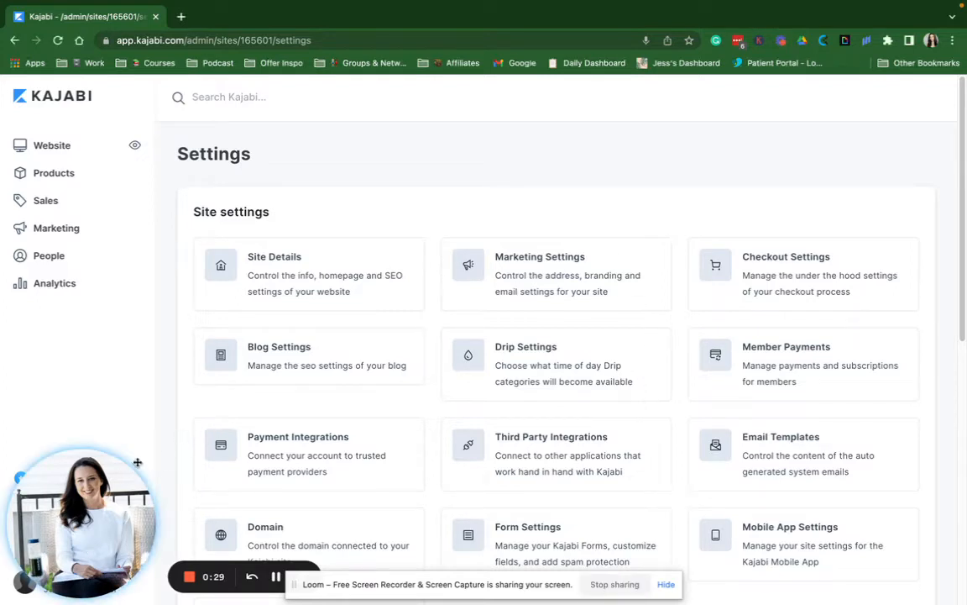
Open Site Details and change the site Title to 'The Launch Collaborative'
{"action": "left_click_drag", "start_coordinate": [89, 504], "coordinate": [351, 483]}
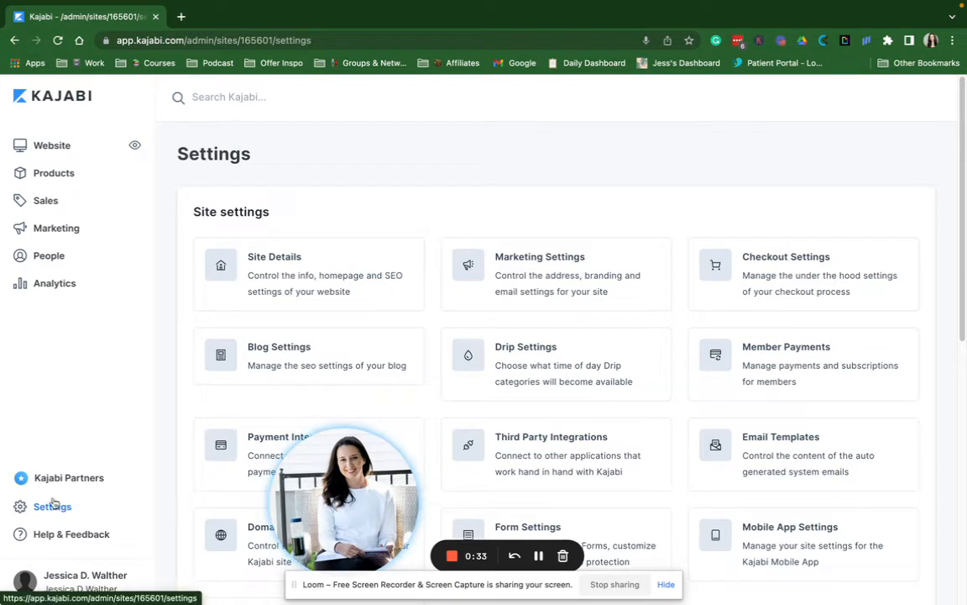
{"action": "left_click_drag", "start_coordinate": [386, 494], "coordinate": [125, 520]}
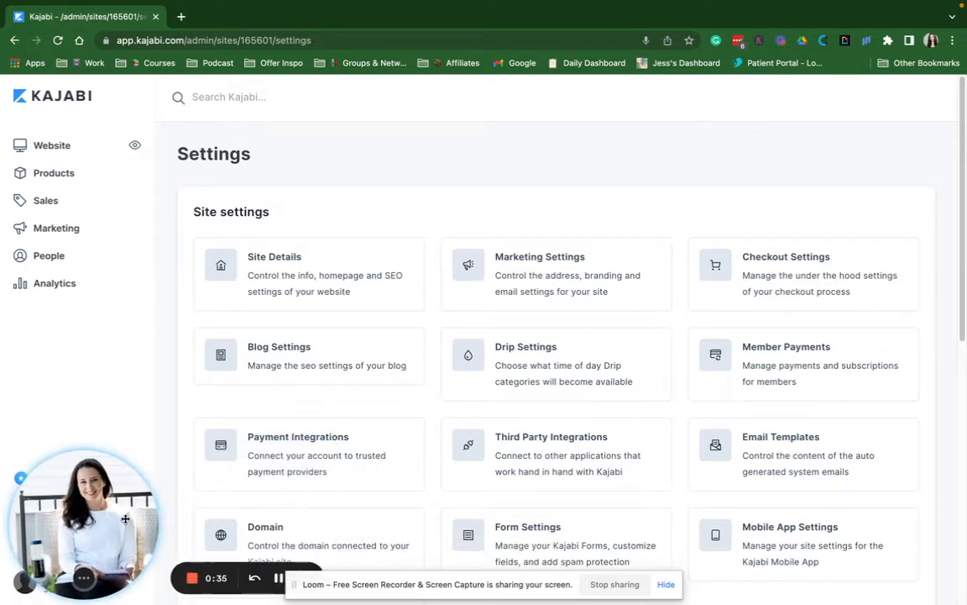
{"action": "left_click", "coordinate": [356, 276]}
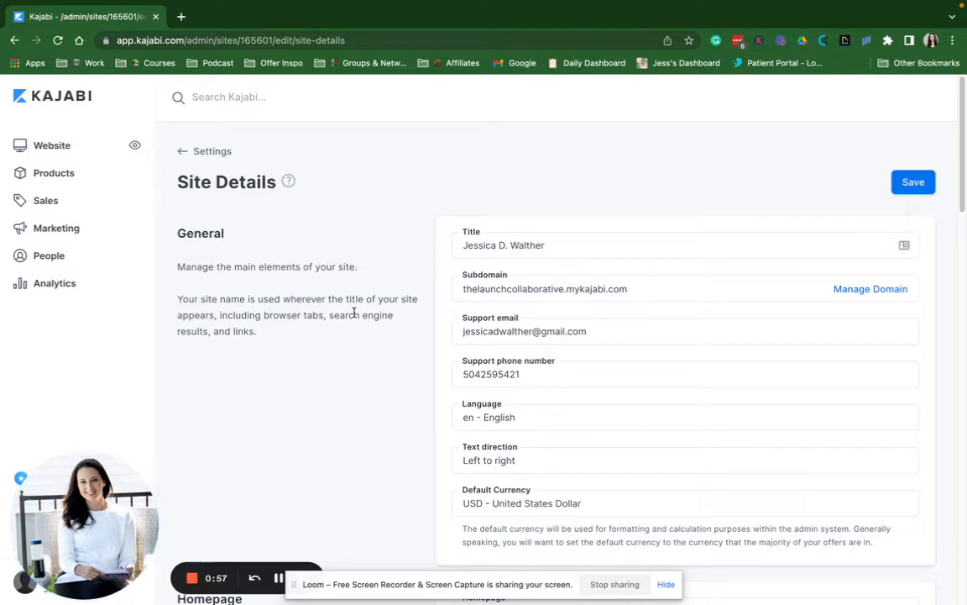
{"action": "left_click", "coordinate": [498, 231]}
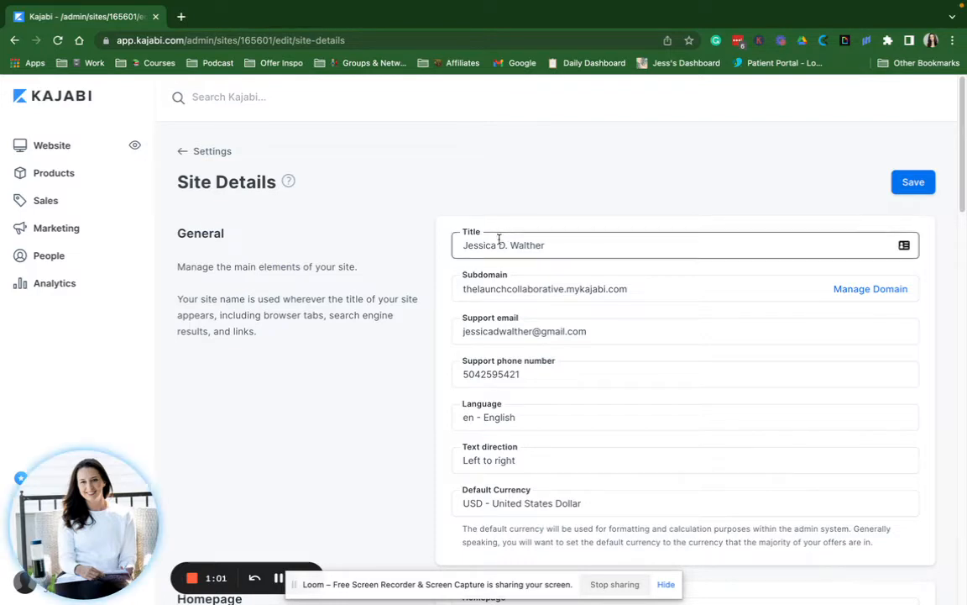
{"action": "triple_click", "coordinate": [490, 246]}
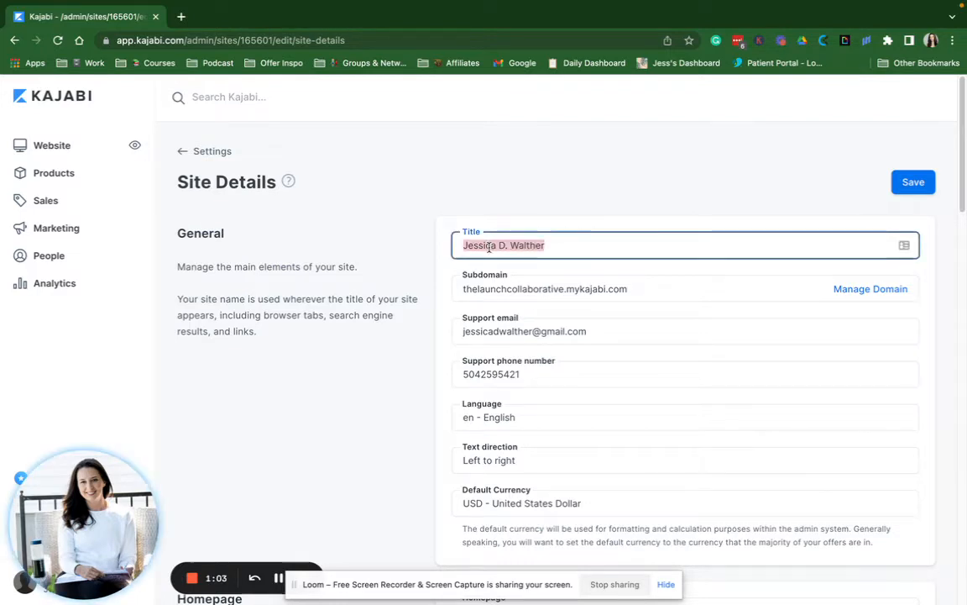
{"action": "type", "text": "The Launch Colla"}
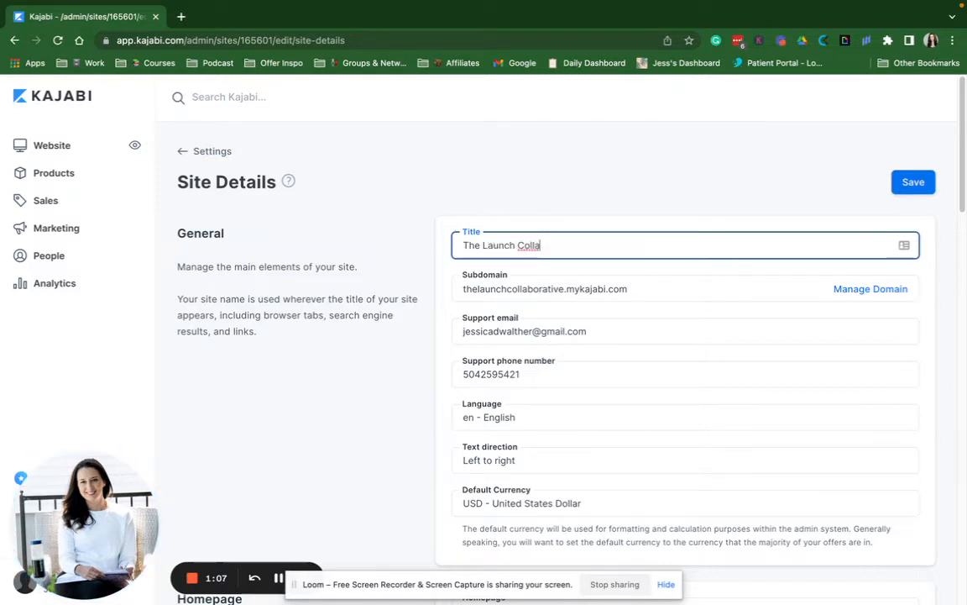
{"action": "type", "text": "borative"}
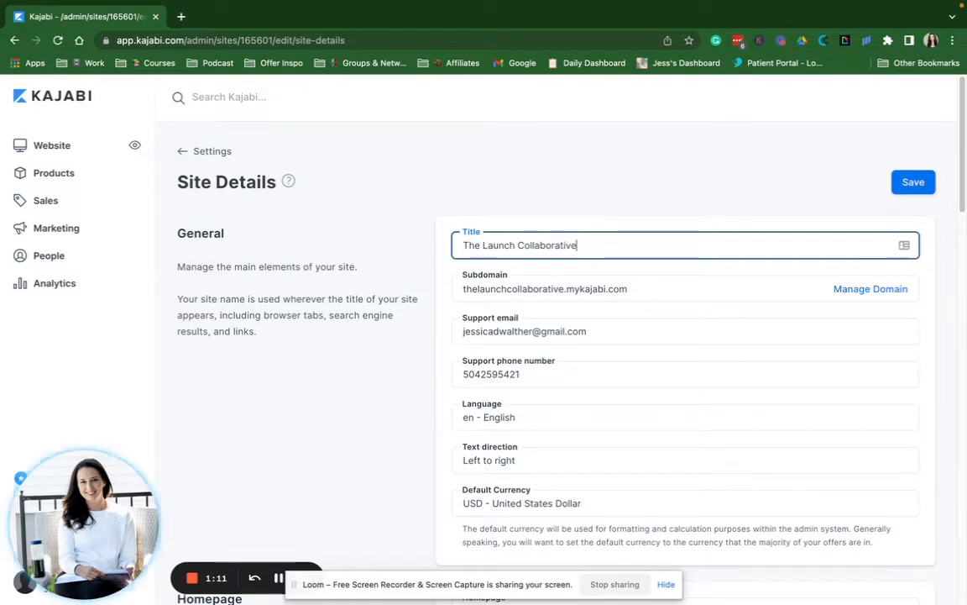
Replace the support email with the site's info address and clear the support phone number
{"action": "triple_click", "coordinate": [484, 337]}
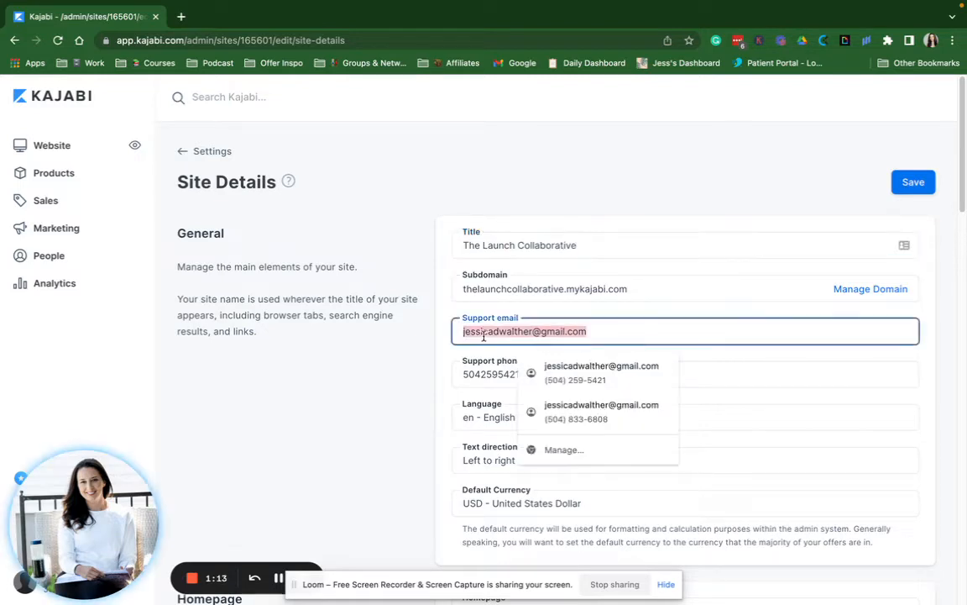
{"action": "key", "text": "BackSpace"}
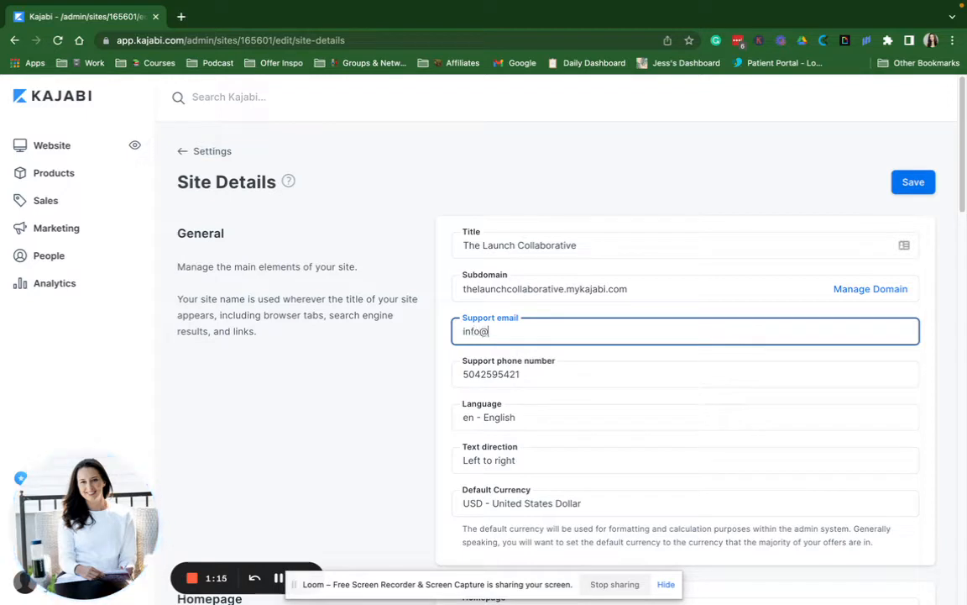
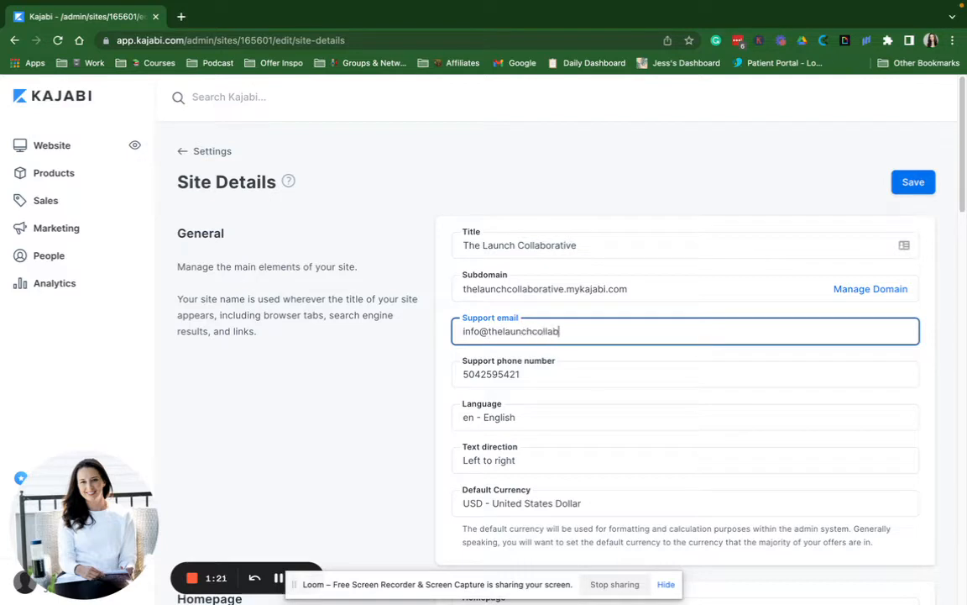
{"action": "double_click", "coordinate": [503, 374]}
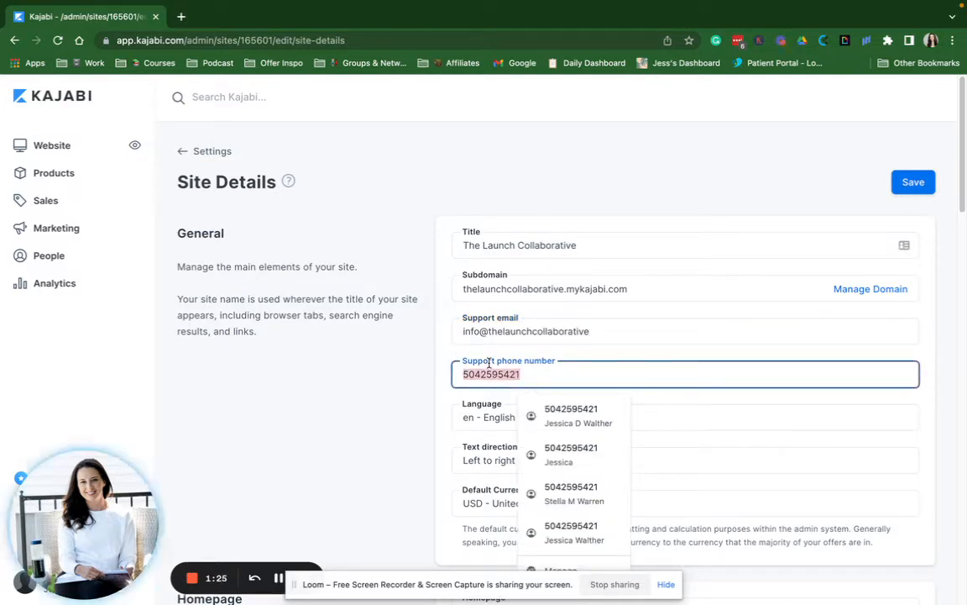
{"action": "key", "text": "BackSpace"}
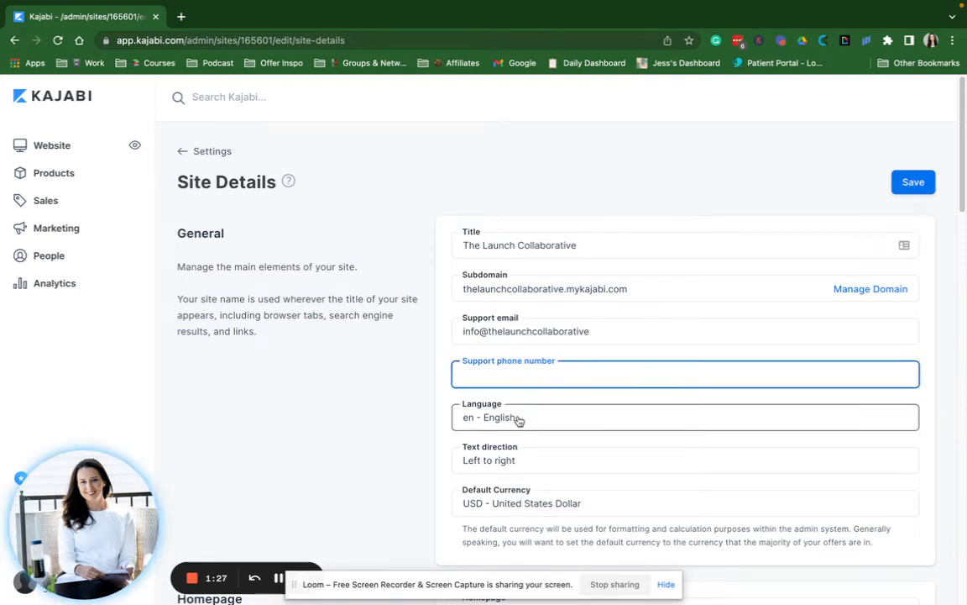
{"action": "scroll", "coordinate": [515, 422], "scroll_direction": "down", "scroll_amount": 2}
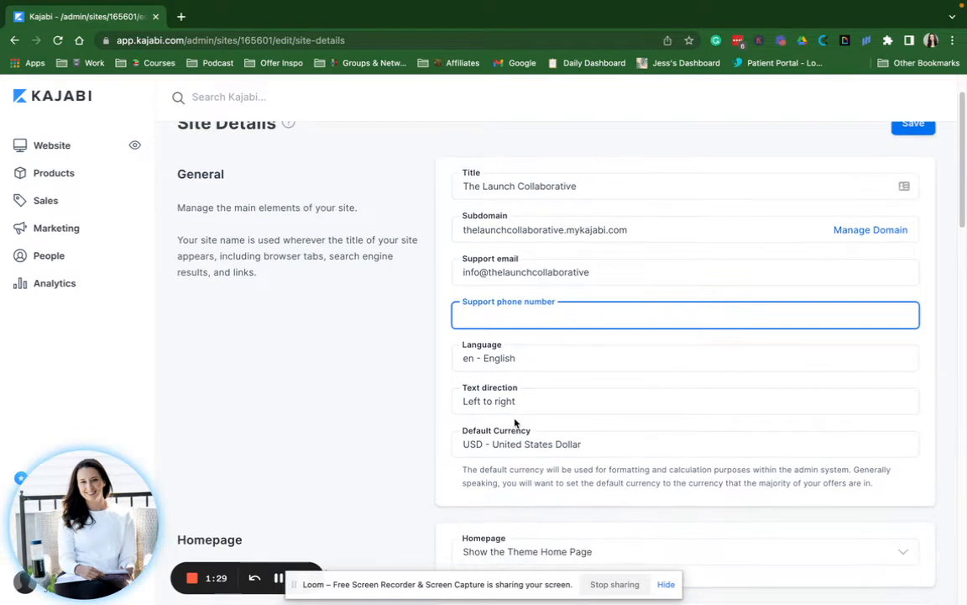
{"action": "scroll", "coordinate": [511, 426], "scroll_direction": "down", "scroll_amount": 2}
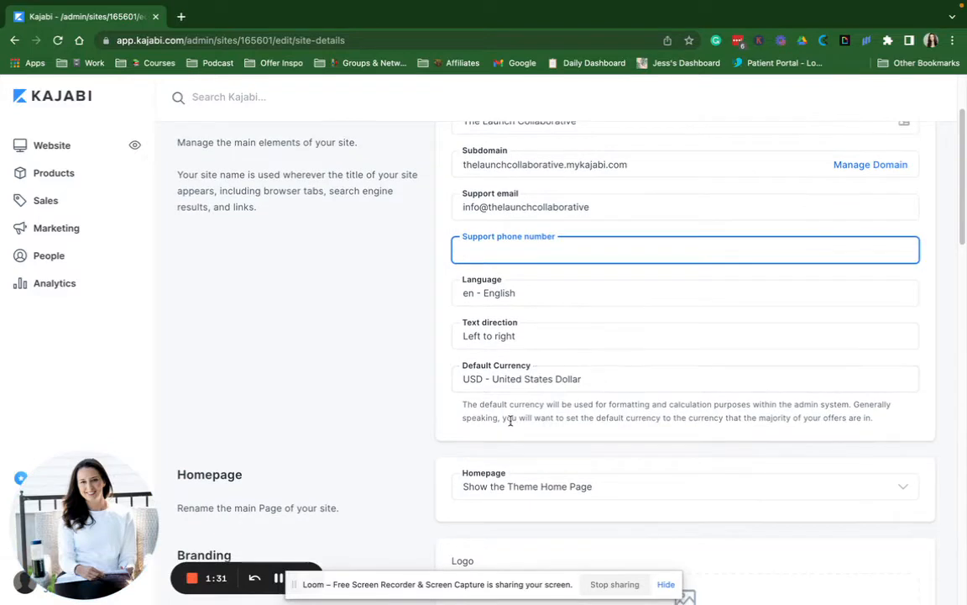
{"action": "scroll", "coordinate": [511, 426], "scroll_direction": "down", "scroll_amount": 2}
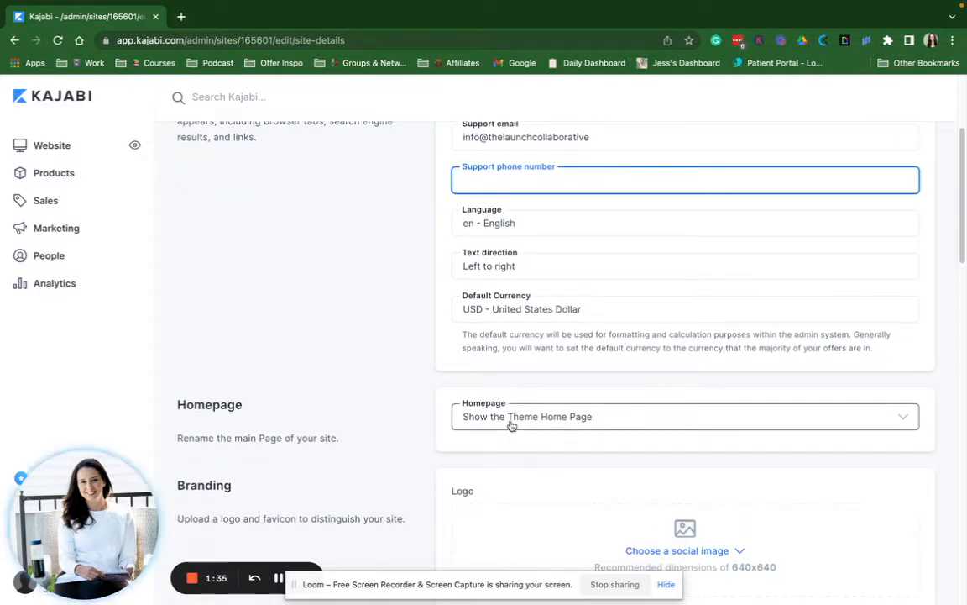
{"action": "left_click", "coordinate": [512, 426]}
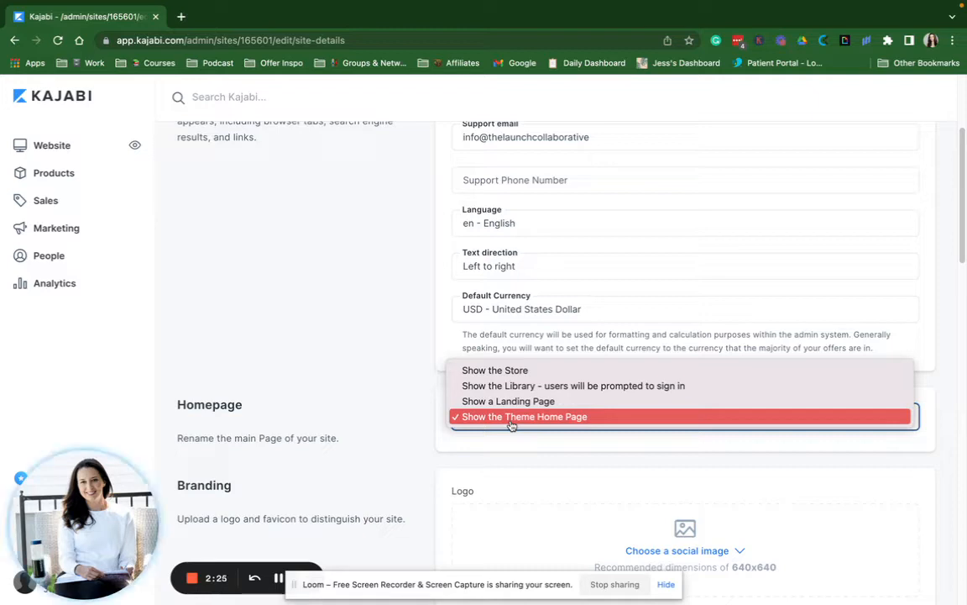
{"action": "left_click", "coordinate": [531, 485]}
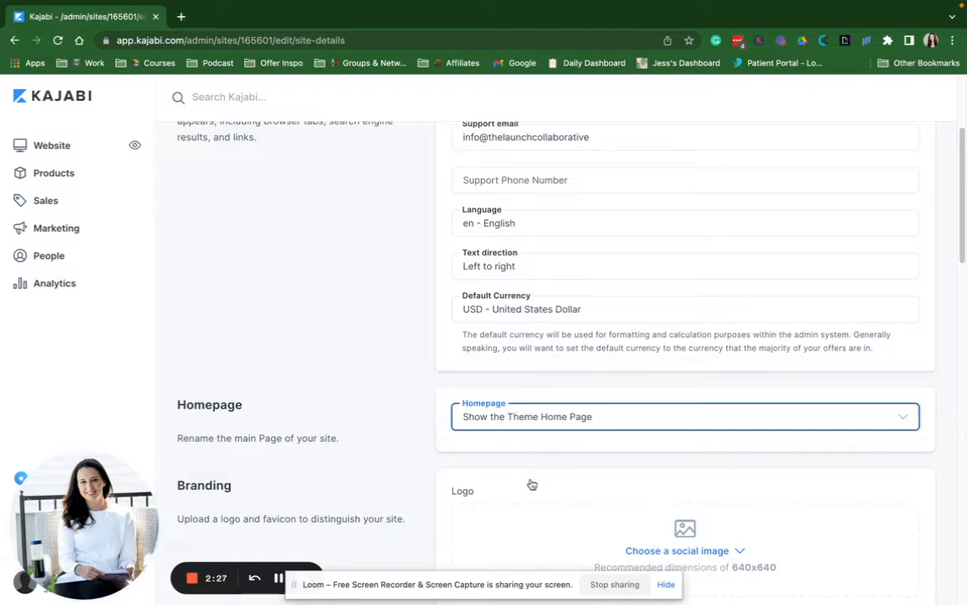
{"action": "scroll", "coordinate": [530, 484], "scroll_direction": "down", "scroll_amount": 3}
{"action": "scroll", "coordinate": [659, 396], "scroll_direction": "down", "scroll_amount": 1}
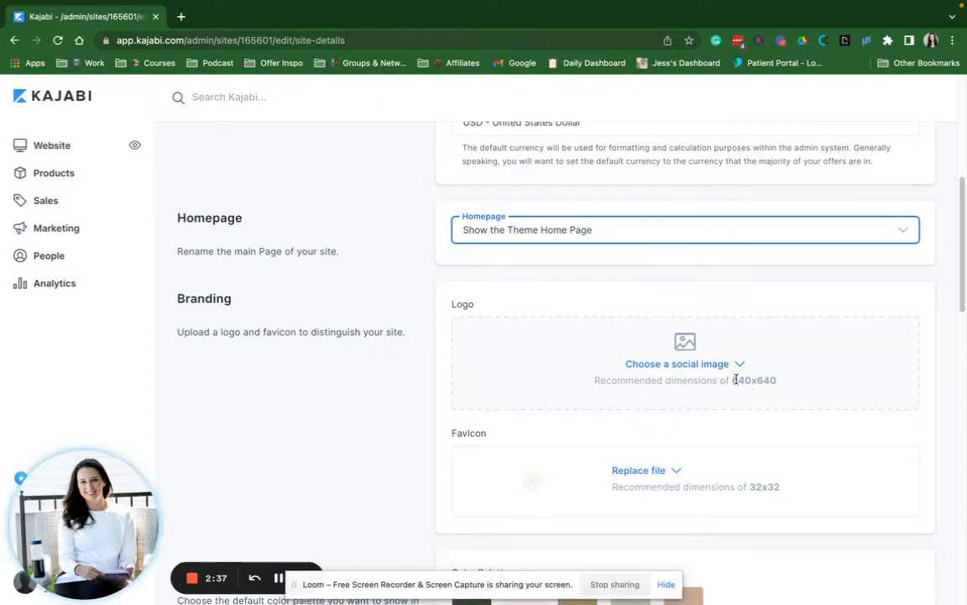
{"action": "left_click_drag", "start_coordinate": [732, 380], "coordinate": [777, 380]}
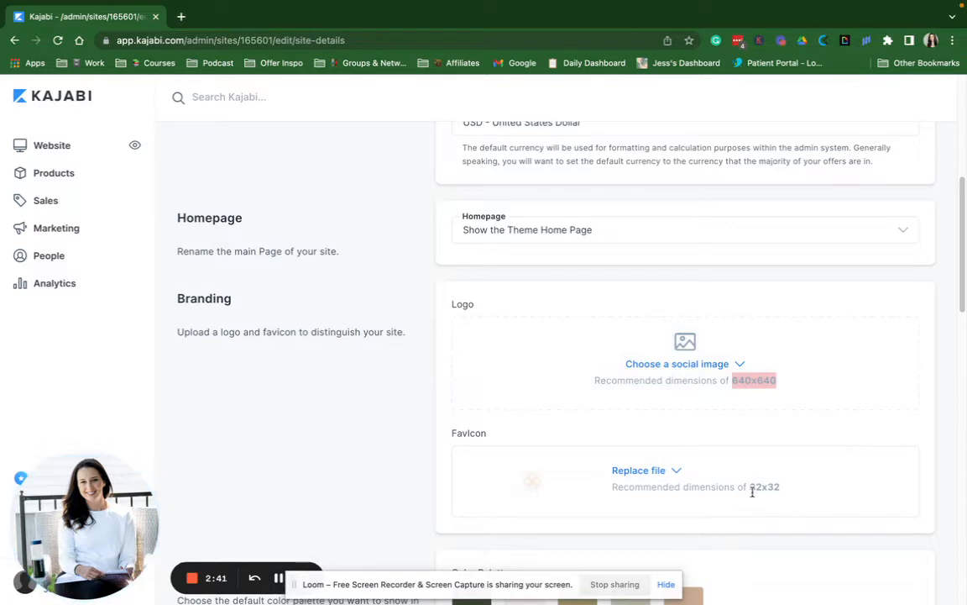
{"action": "left_click_drag", "start_coordinate": [750, 488], "coordinate": [791, 491]}
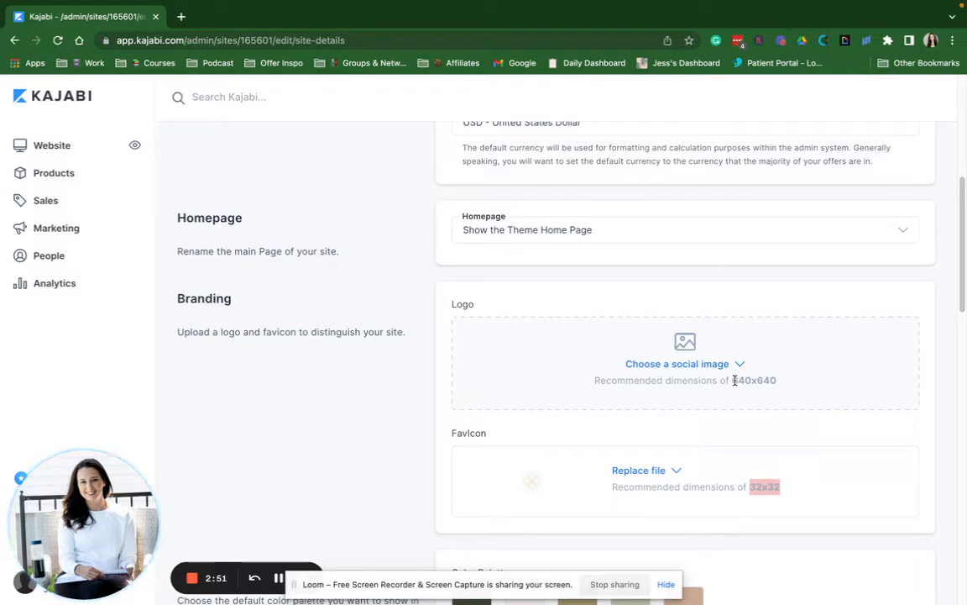
{"action": "left_click_drag", "start_coordinate": [733, 382], "coordinate": [779, 388]}
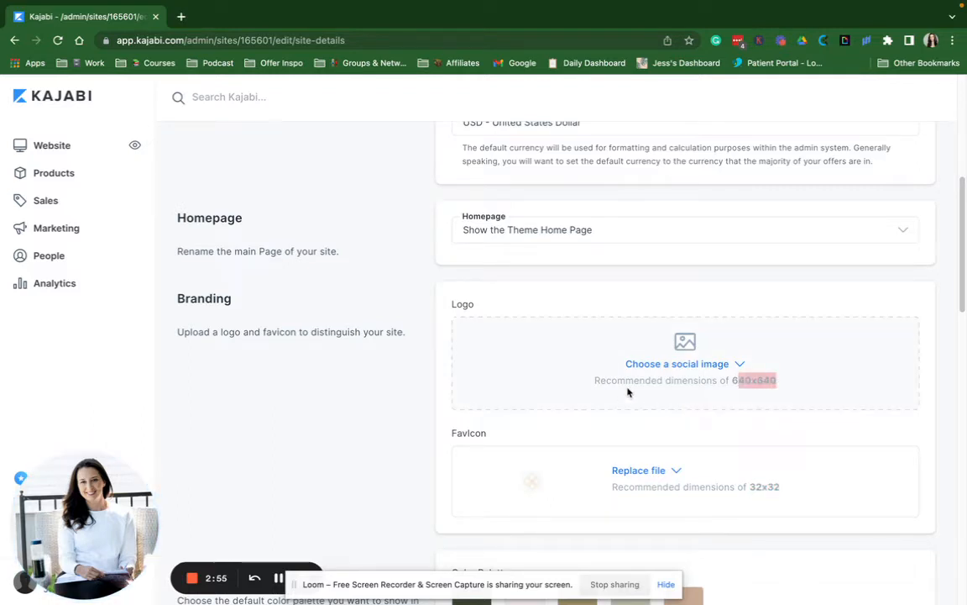
{"action": "scroll", "coordinate": [628, 391], "scroll_direction": "down", "scroll_amount": 3}
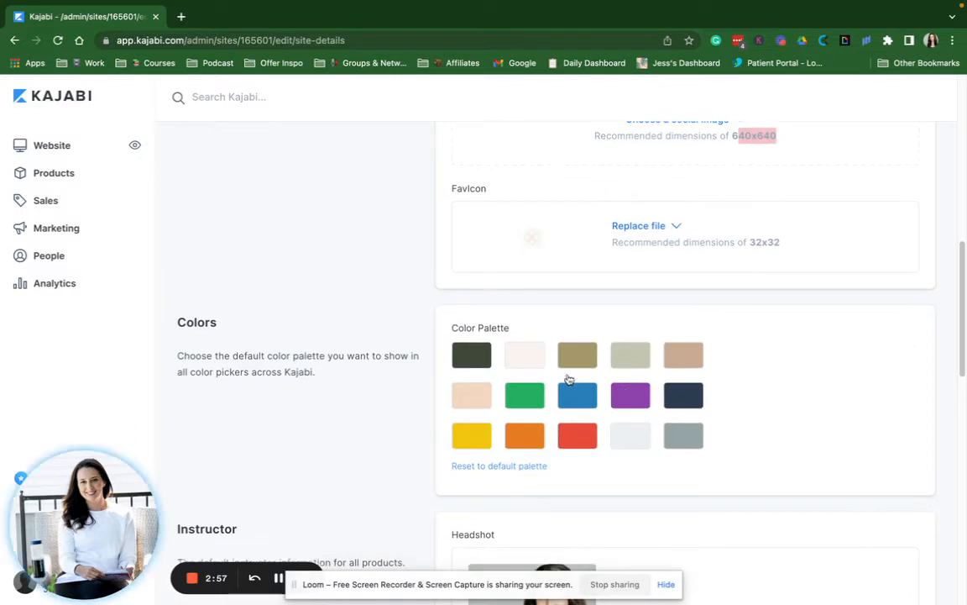
{"action": "left_click", "coordinate": [471, 356]}
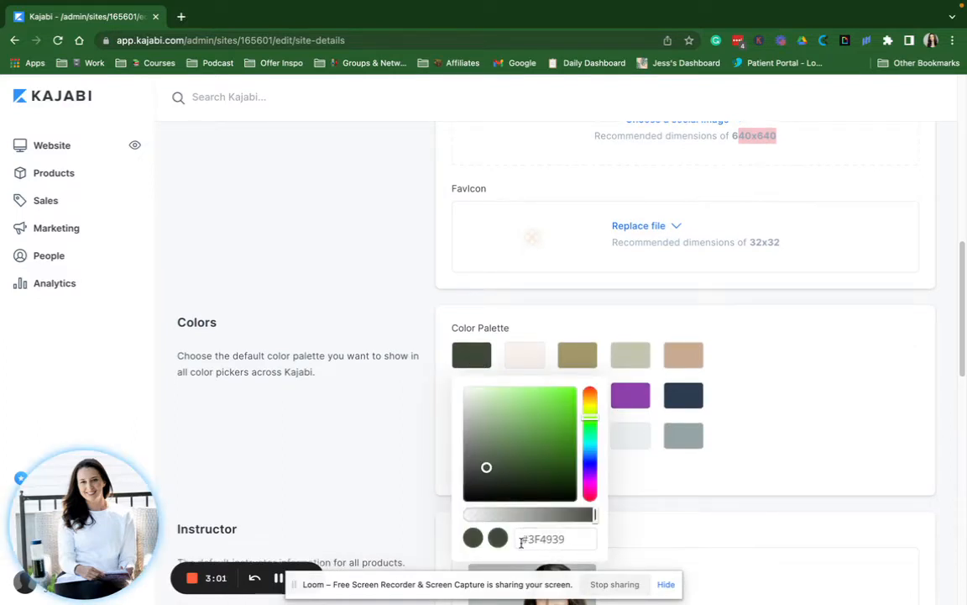
{"action": "left_click", "coordinate": [573, 537]}
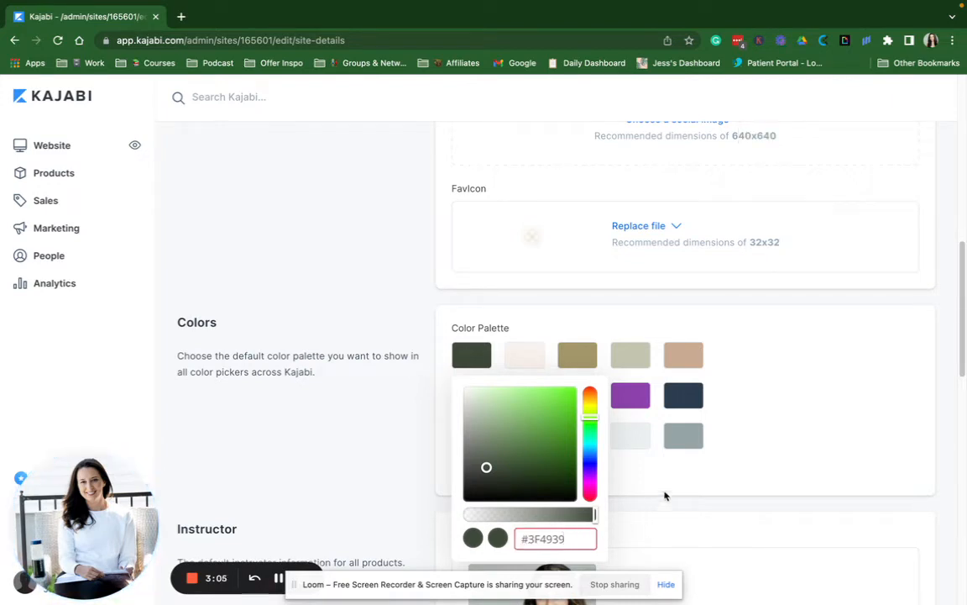
{"action": "left_click", "coordinate": [607, 434]}
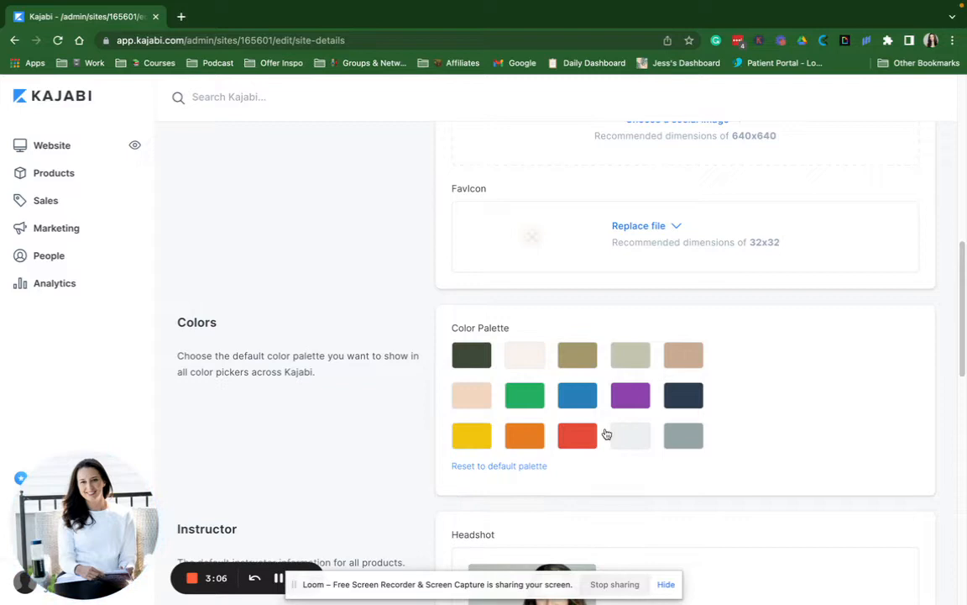
{"action": "left_click", "coordinate": [463, 358]}
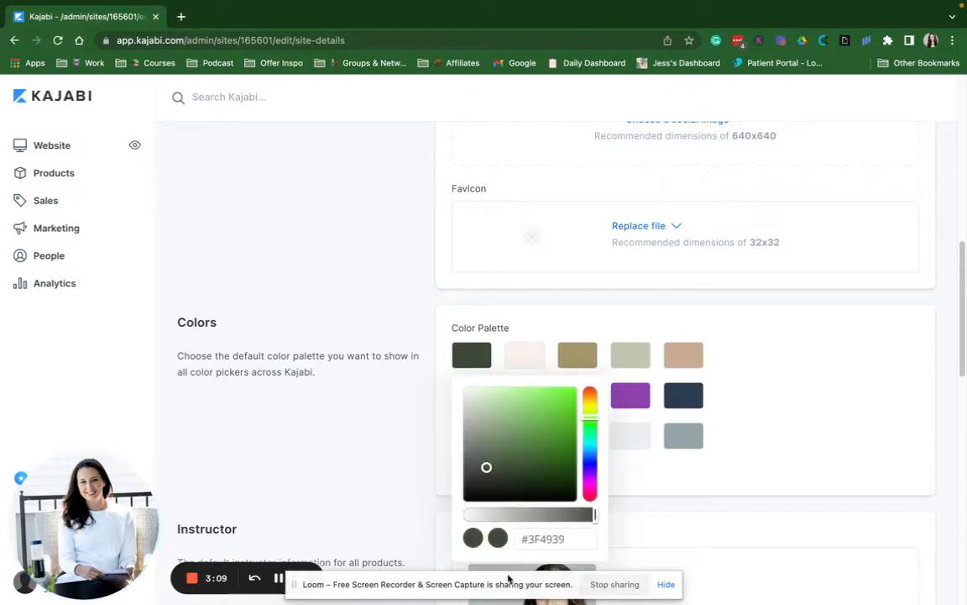
{"action": "left_click_drag", "start_coordinate": [564, 542], "coordinate": [517, 537]}
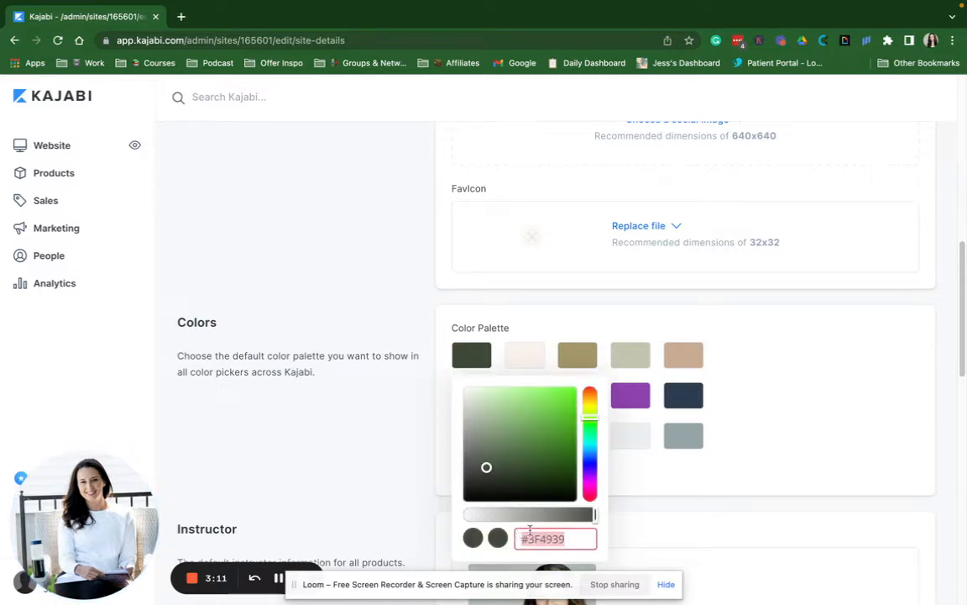
{"action": "left_click", "coordinate": [660, 502]}
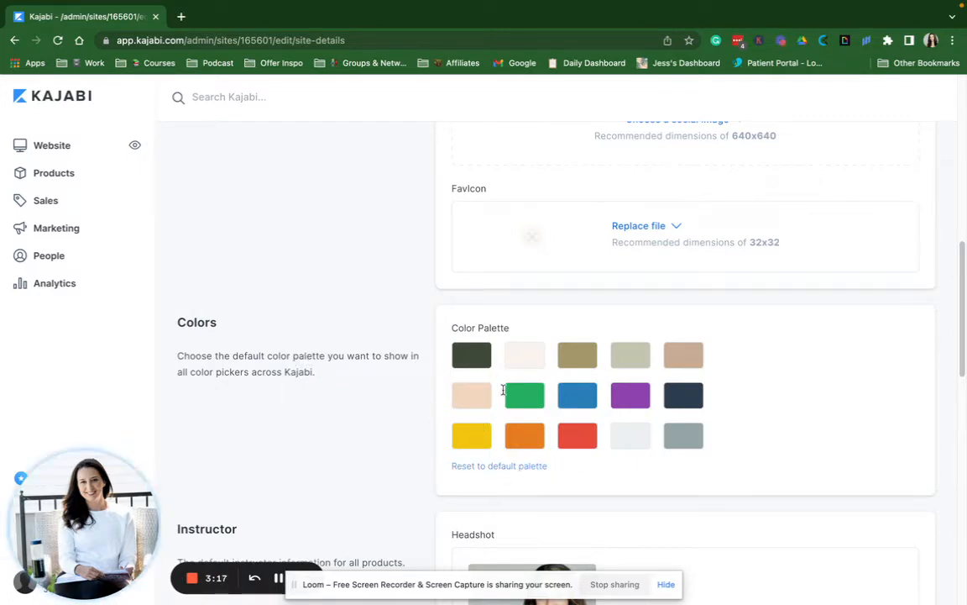
{"action": "scroll", "coordinate": [497, 394], "scroll_direction": "down", "scroll_amount": 5}
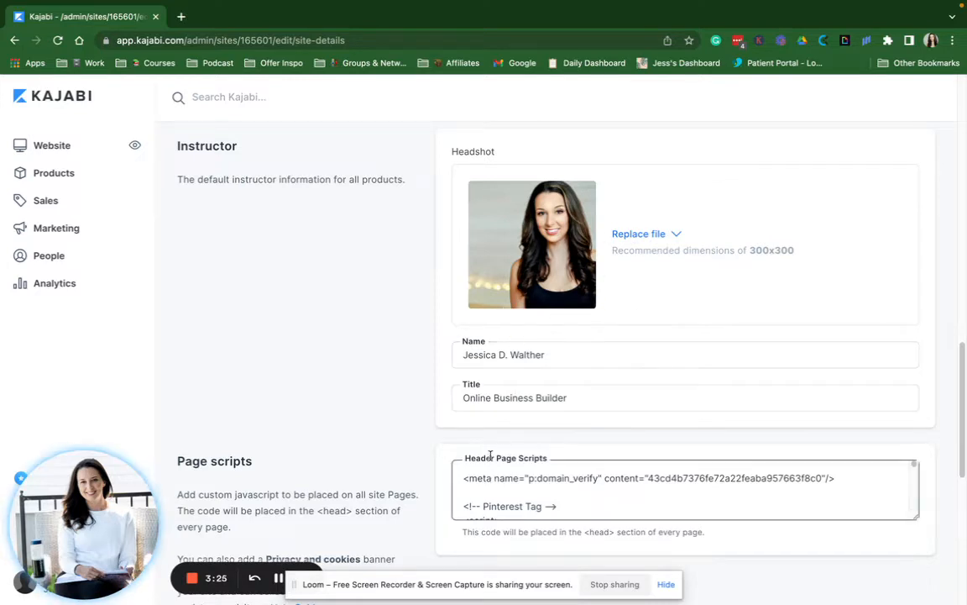
{"action": "scroll", "coordinate": [366, 432], "scroll_direction": "down", "scroll_amount": 3}
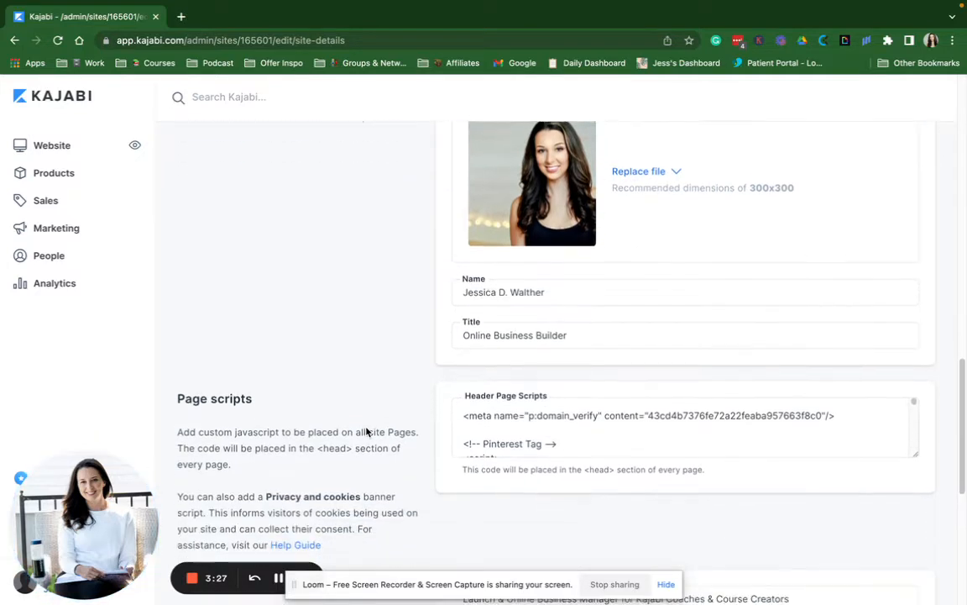
{"action": "scroll", "coordinate": [504, 363], "scroll_direction": "down", "scroll_amount": 1}
{"action": "scroll", "coordinate": [504, 363], "scroll_direction": "down", "scroll_amount": 2}
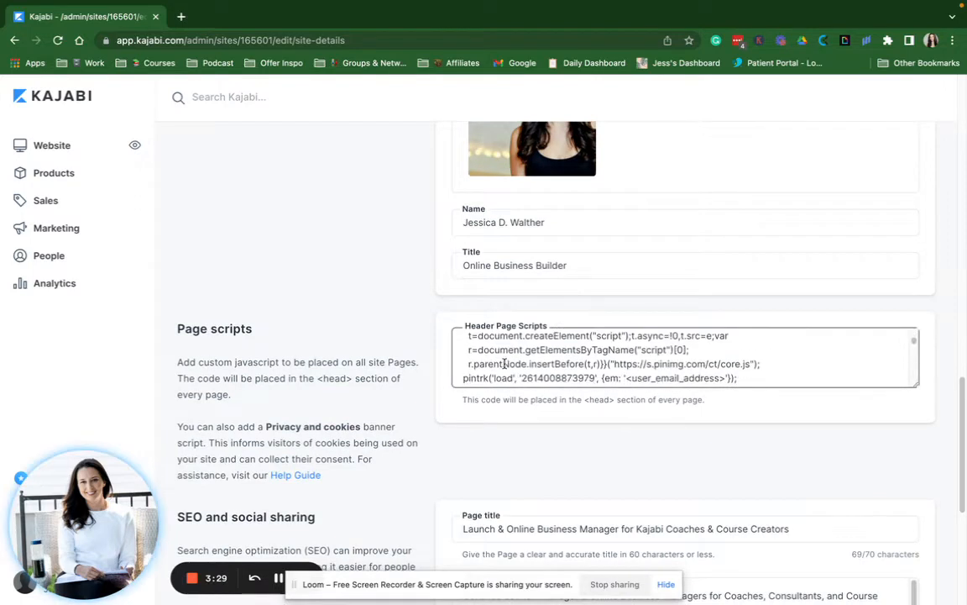
{"action": "scroll", "coordinate": [503, 363], "scroll_direction": "up", "scroll_amount": 4}
{"action": "scroll", "coordinate": [504, 363], "scroll_direction": "up", "scroll_amount": 15}
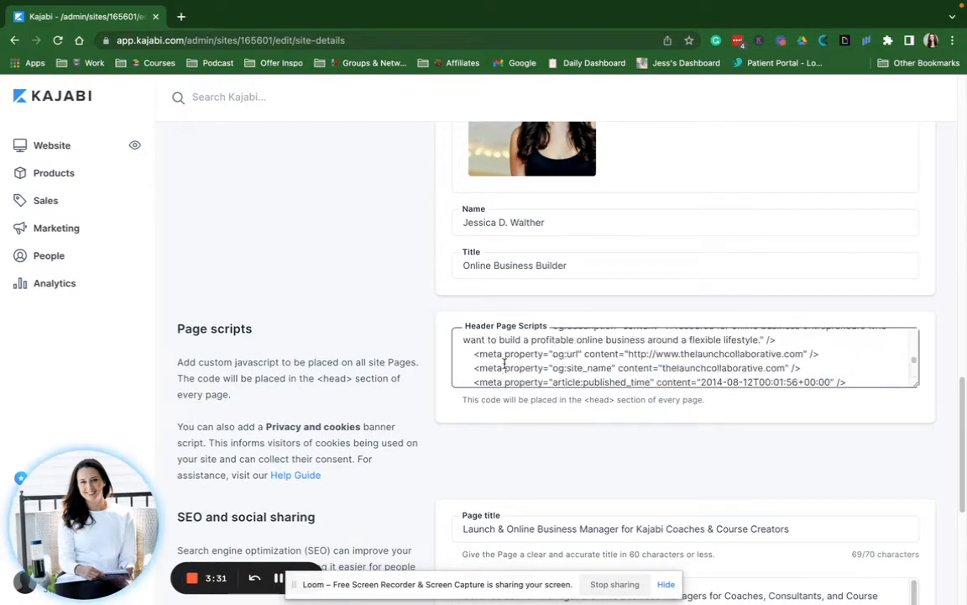
{"action": "scroll", "coordinate": [504, 363], "scroll_direction": "down", "scroll_amount": 10}
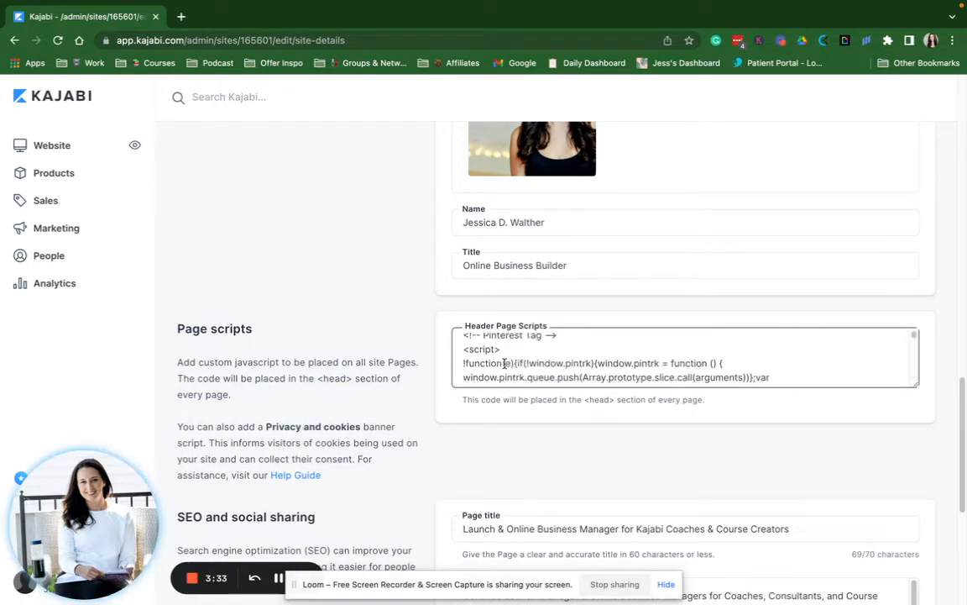
{"action": "scroll", "coordinate": [495, 425], "scroll_direction": "down", "scroll_amount": 3}
{"action": "left_click", "coordinate": [492, 424]}
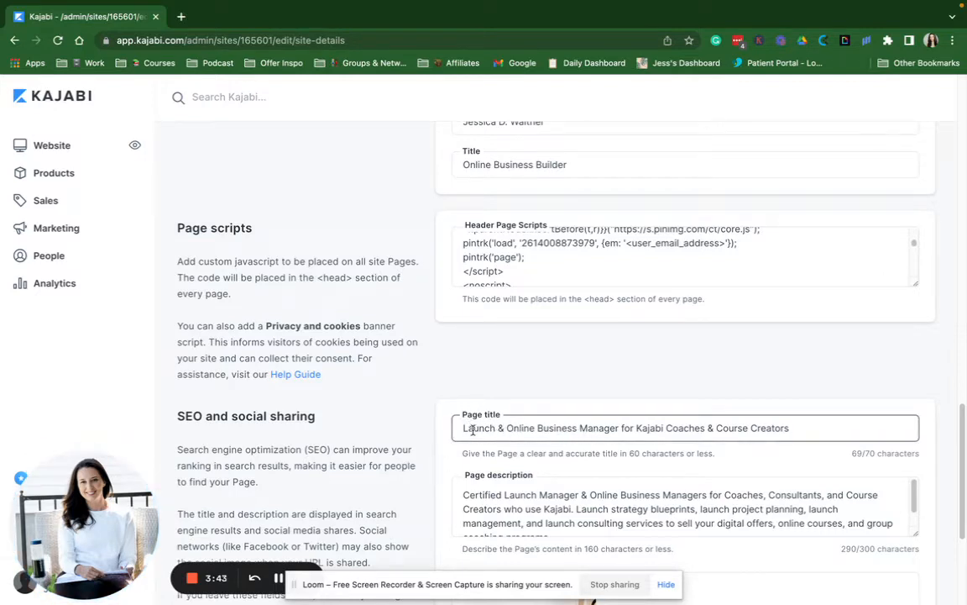
{"action": "left_click", "coordinate": [473, 527]}
{"action": "scroll", "coordinate": [472, 529], "scroll_direction": "down", "scroll_amount": 5}
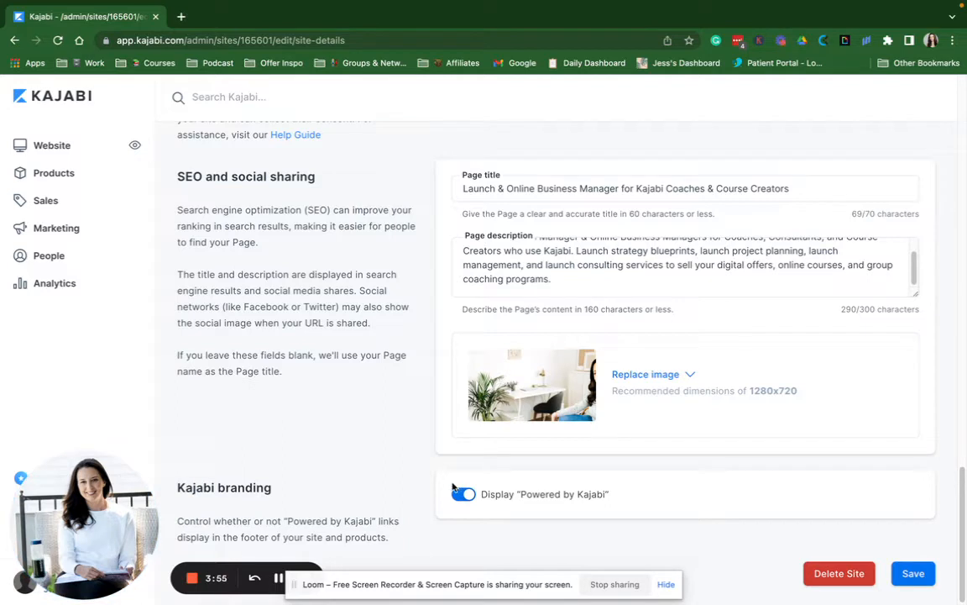
{"action": "left_click", "coordinate": [915, 574]}
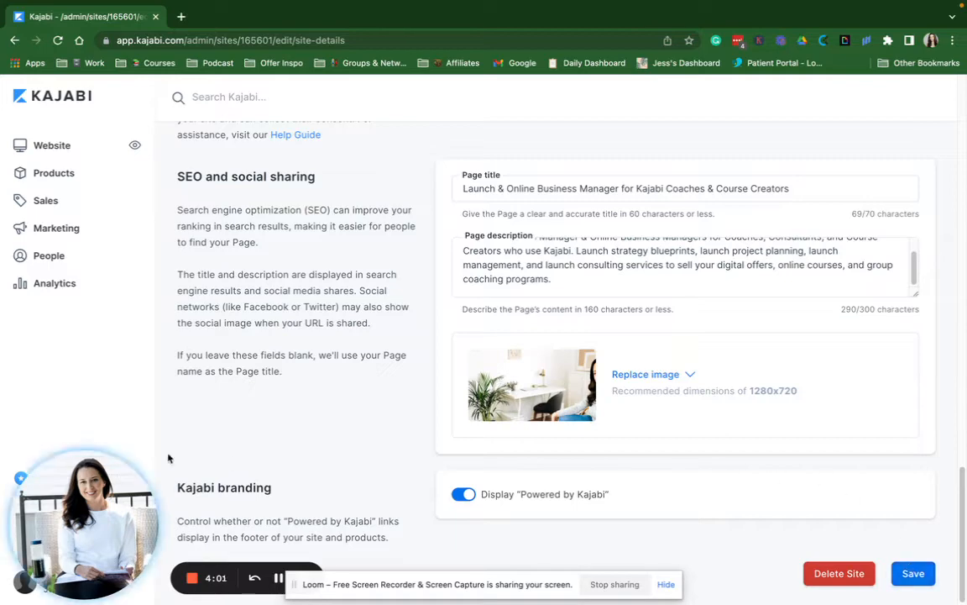
Add .com to complete the support email, then save Site Details until 'Site was successfully updated' appears
{"action": "scroll", "coordinate": [532, 220], "scroll_direction": "up", "scroll_amount": 10}
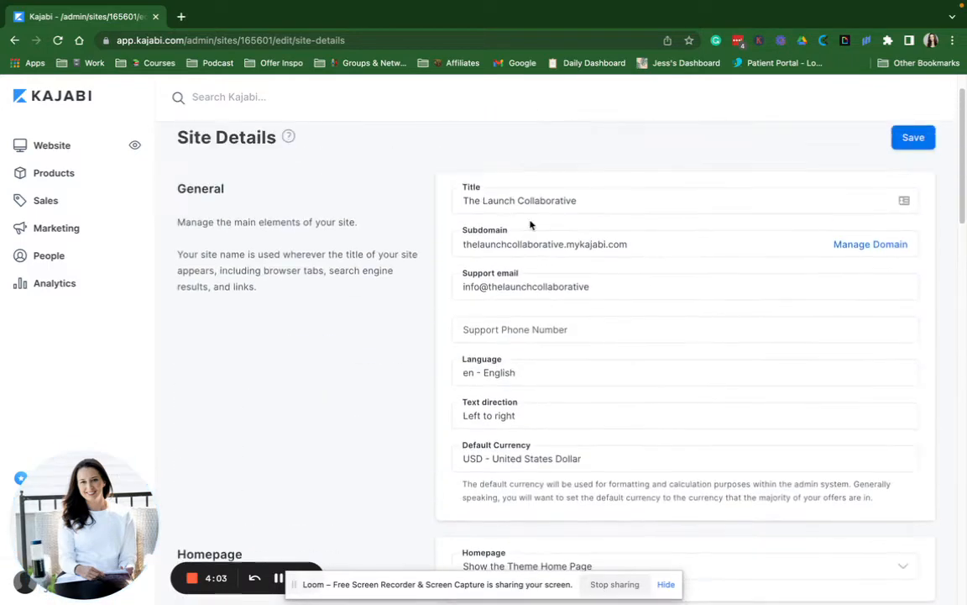
{"action": "scroll", "coordinate": [531, 224], "scroll_direction": "up", "scroll_amount": 2}
{"action": "left_click", "coordinate": [912, 181]}
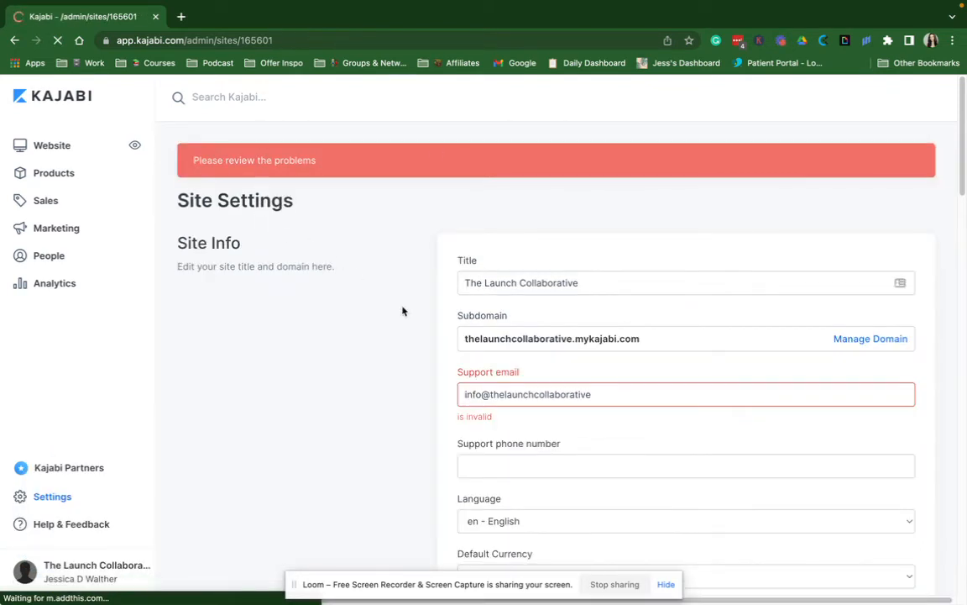
{"action": "left_click", "coordinate": [592, 394]}
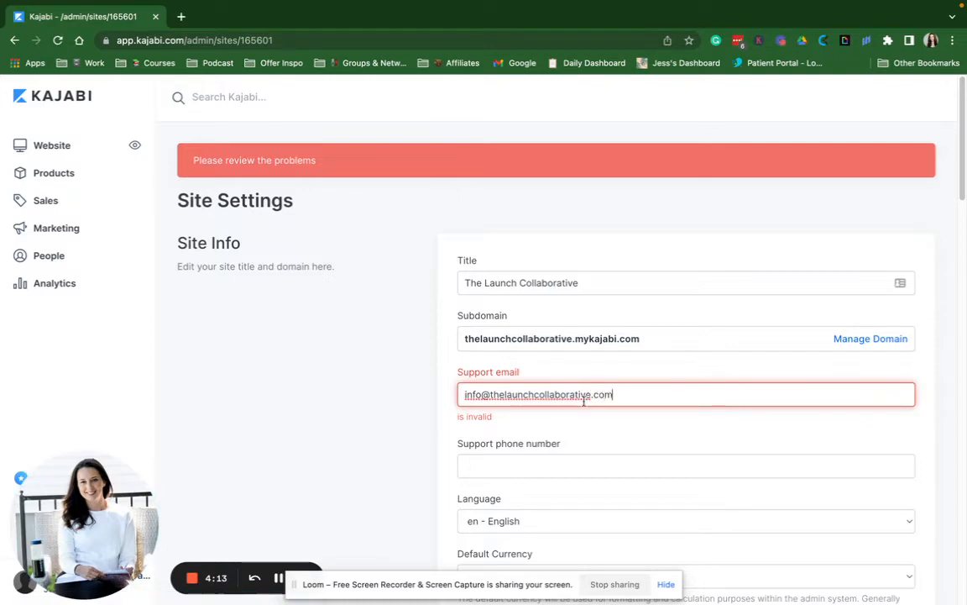
{"action": "left_click", "coordinate": [391, 472]}
{"action": "scroll", "coordinate": [495, 304], "scroll_direction": "down", "scroll_amount": 8}
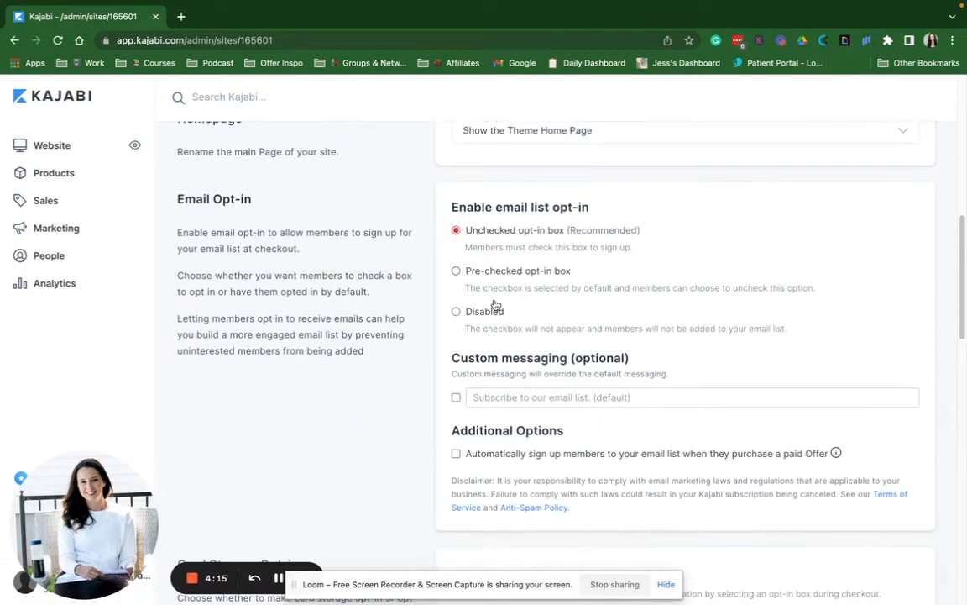
{"action": "scroll", "coordinate": [495, 304], "scroll_direction": "up", "scroll_amount": 10}
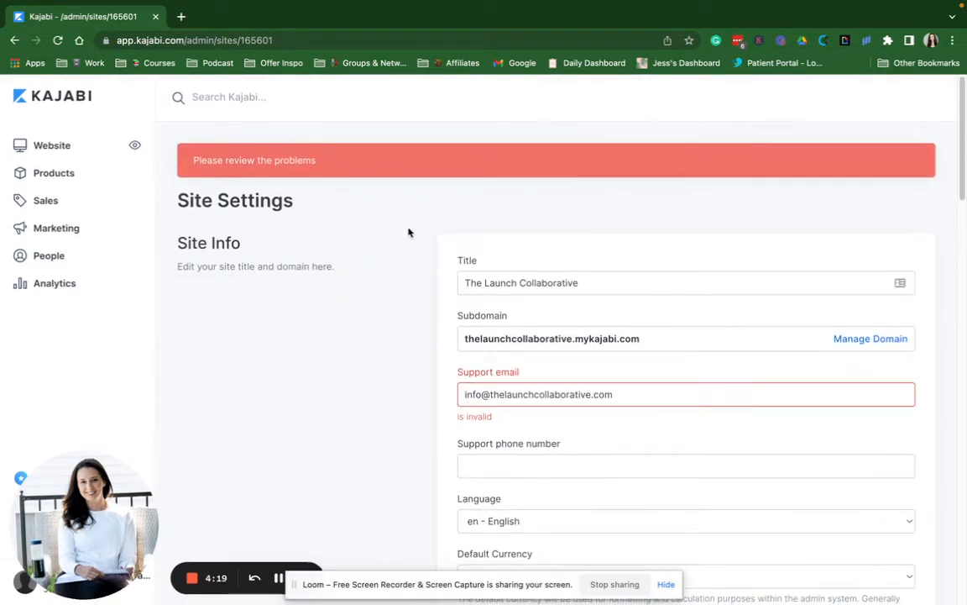
{"action": "scroll", "coordinate": [529, 316], "scroll_direction": "down", "scroll_amount": 6}
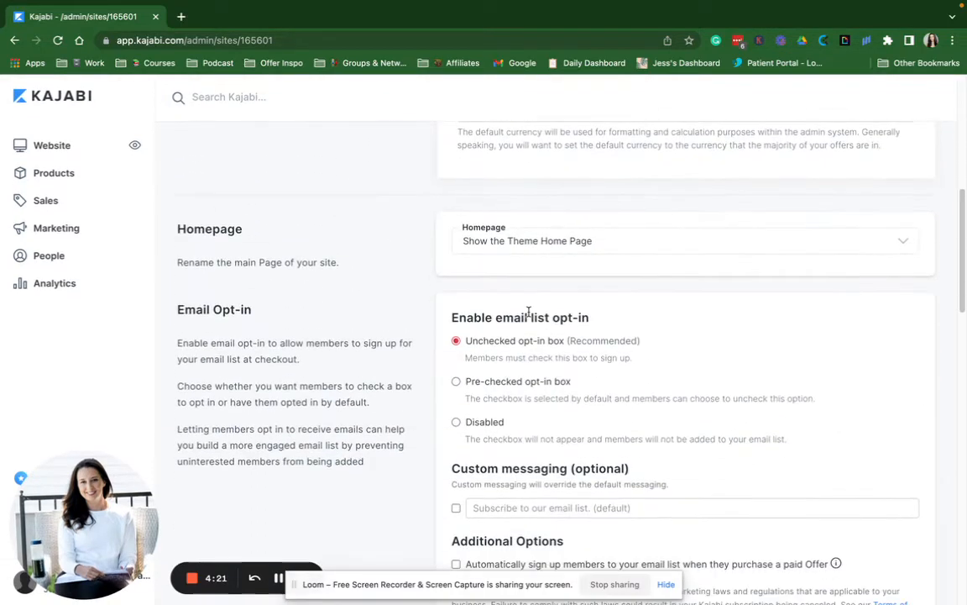
{"action": "scroll", "coordinate": [529, 313], "scroll_direction": "down", "scroll_amount": 5}
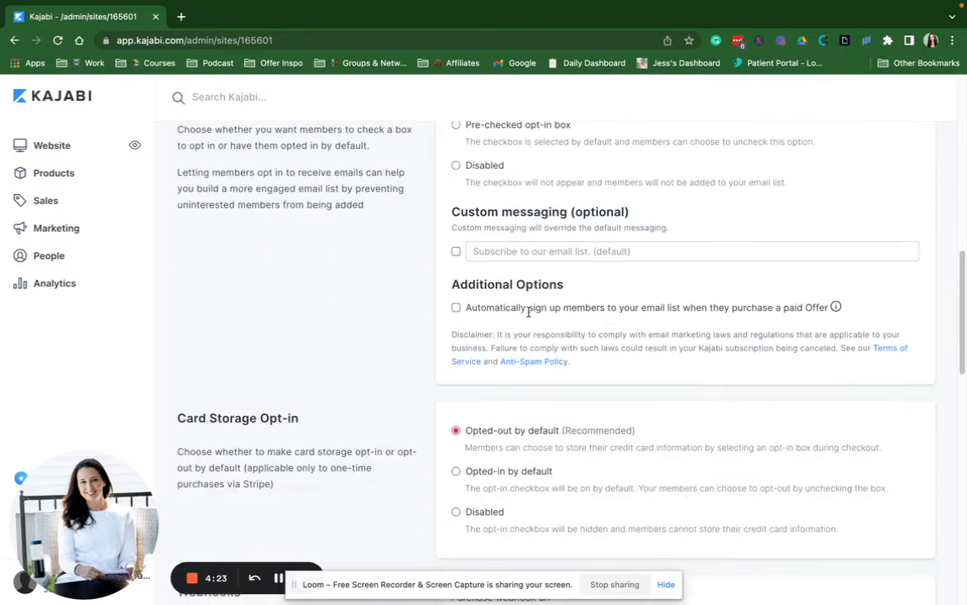
{"action": "scroll", "coordinate": [529, 316], "scroll_direction": "down", "scroll_amount": 10}
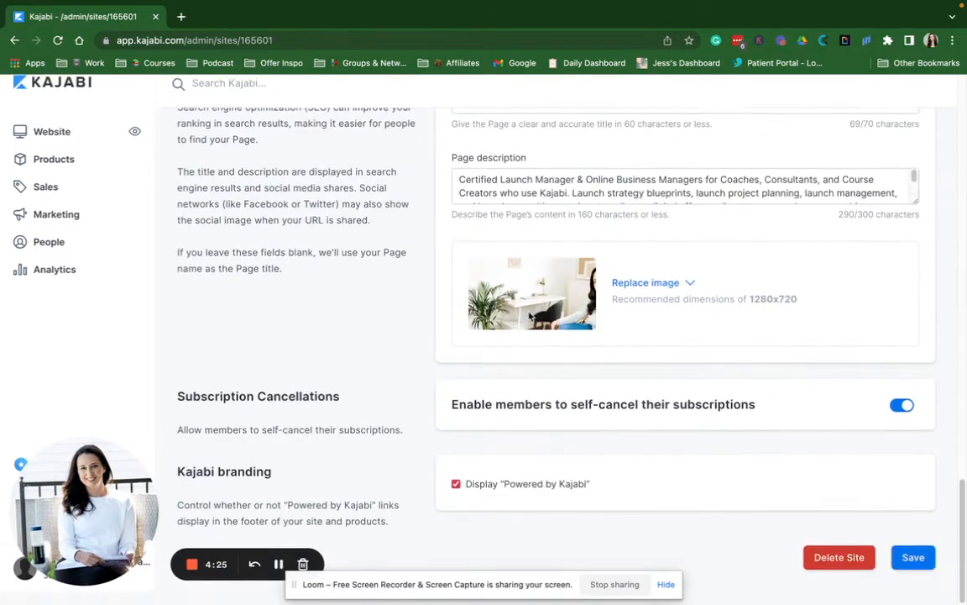
{"action": "left_click", "coordinate": [917, 572]}
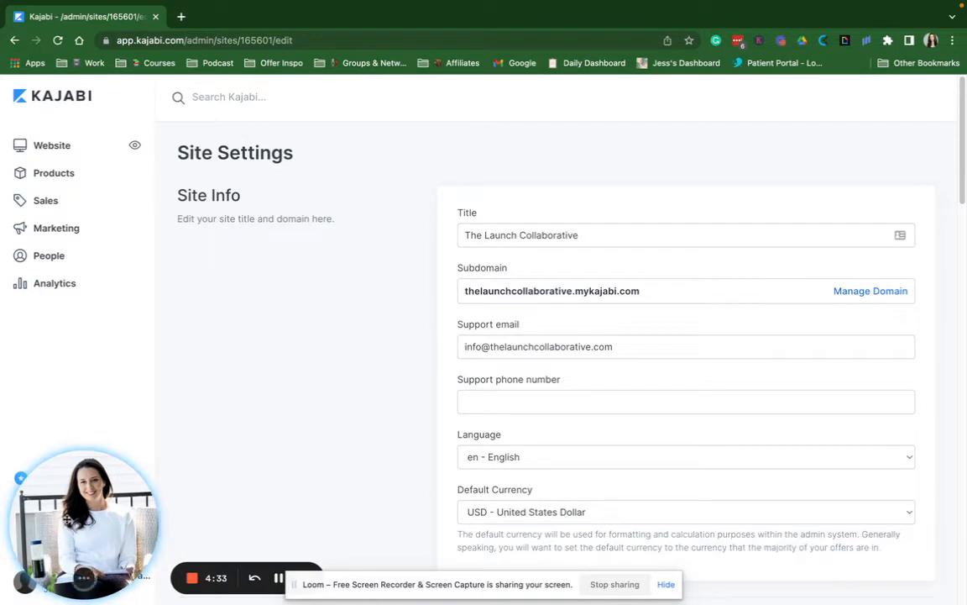
{"action": "left_click_drag", "start_coordinate": [70, 522], "coordinate": [269, 516]}
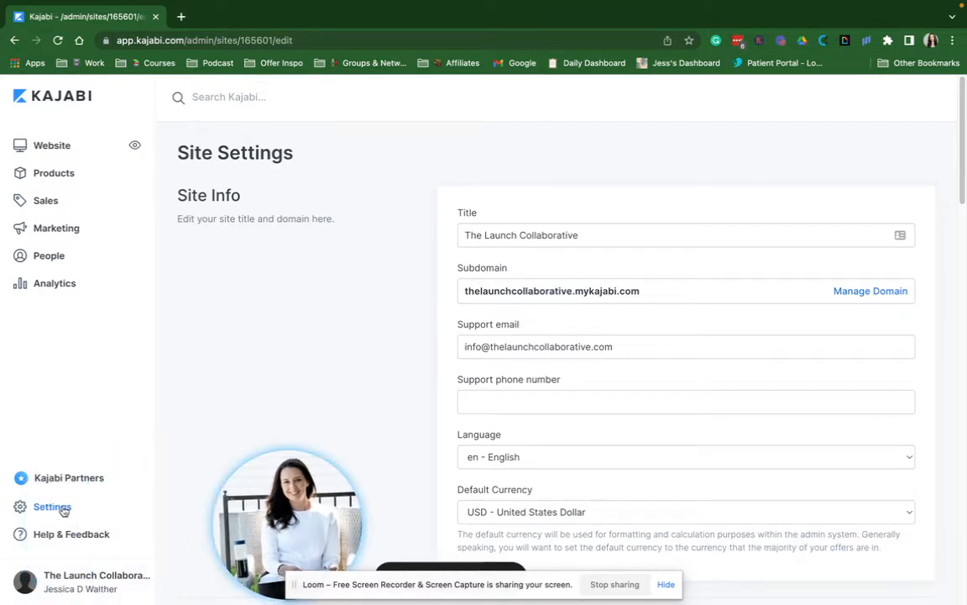
In Marketing Settings, replace the Name or Company value with 'The Lau'
{"action": "left_click", "coordinate": [63, 509]}
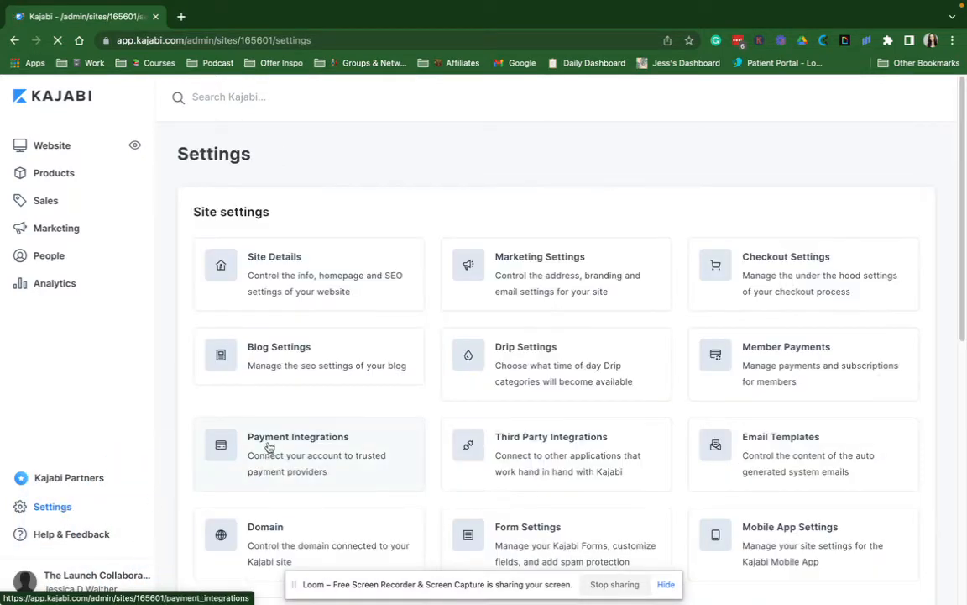
{"action": "left_click", "coordinate": [561, 268]}
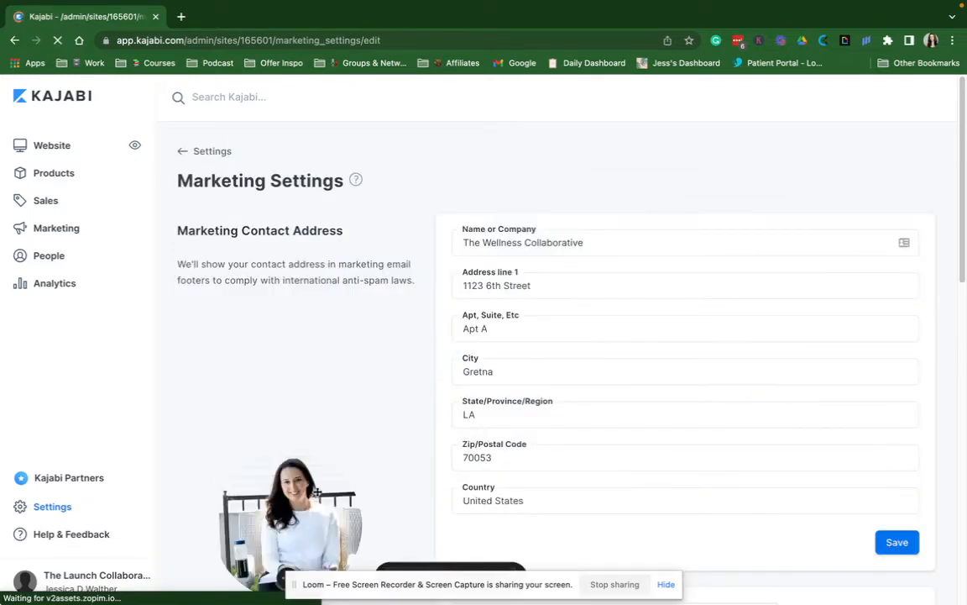
{"action": "left_click", "coordinate": [544, 242]}
{"action": "triple_click", "coordinate": [545, 242]}
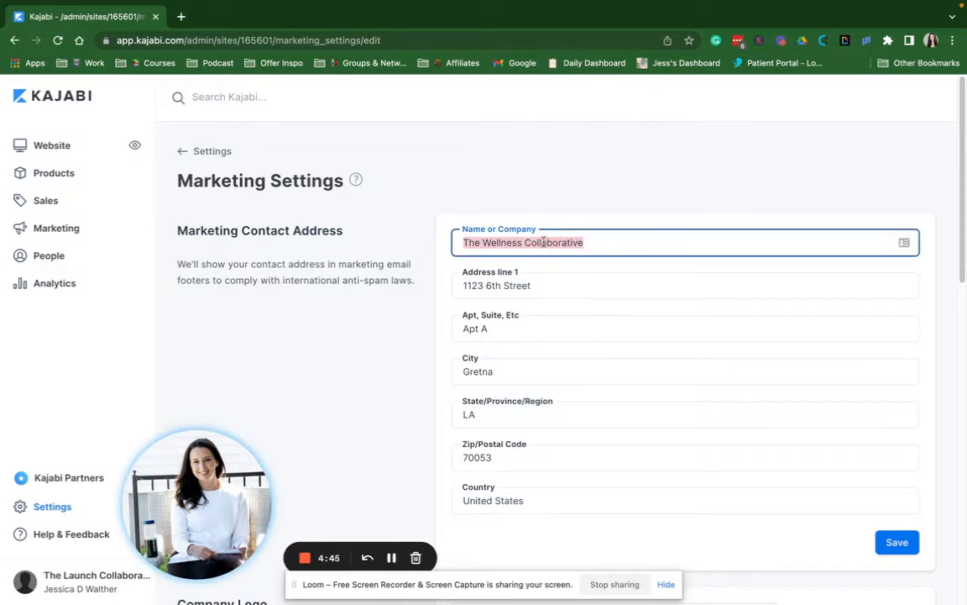
{"action": "type", "text": "The Launch"}
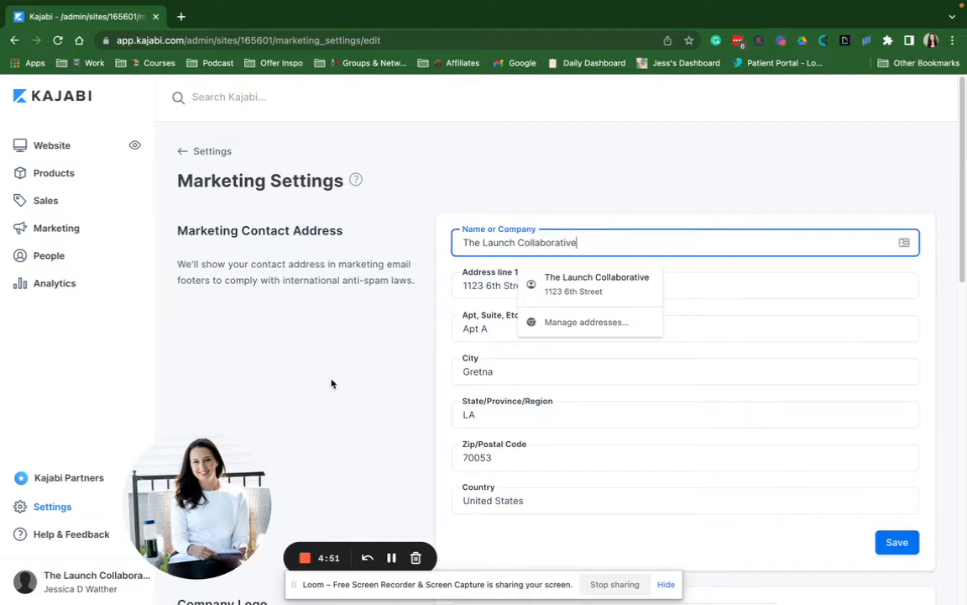
Change the default sequence-email send time from 11am to 6am and save
{"action": "scroll", "coordinate": [331, 383], "scroll_direction": "down", "scroll_amount": 5}
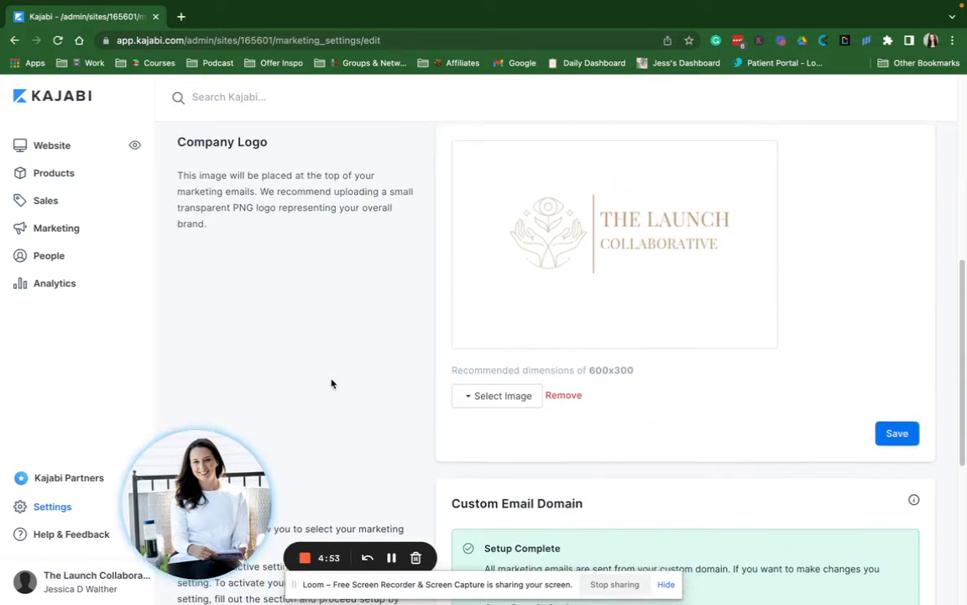
{"action": "scroll", "coordinate": [331, 384], "scroll_direction": "down", "scroll_amount": 1}
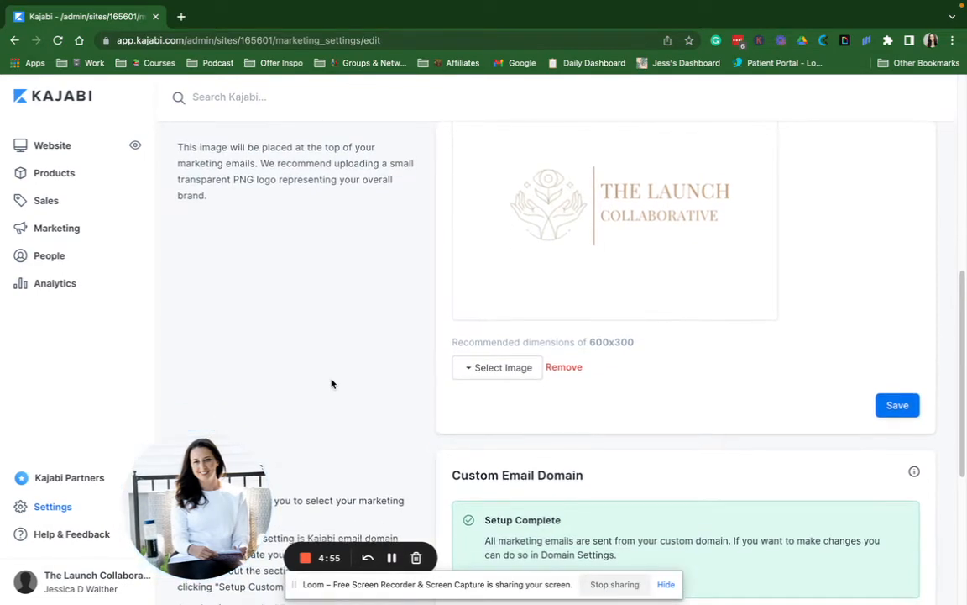
{"action": "scroll", "coordinate": [597, 363], "scroll_direction": "down", "scroll_amount": 3}
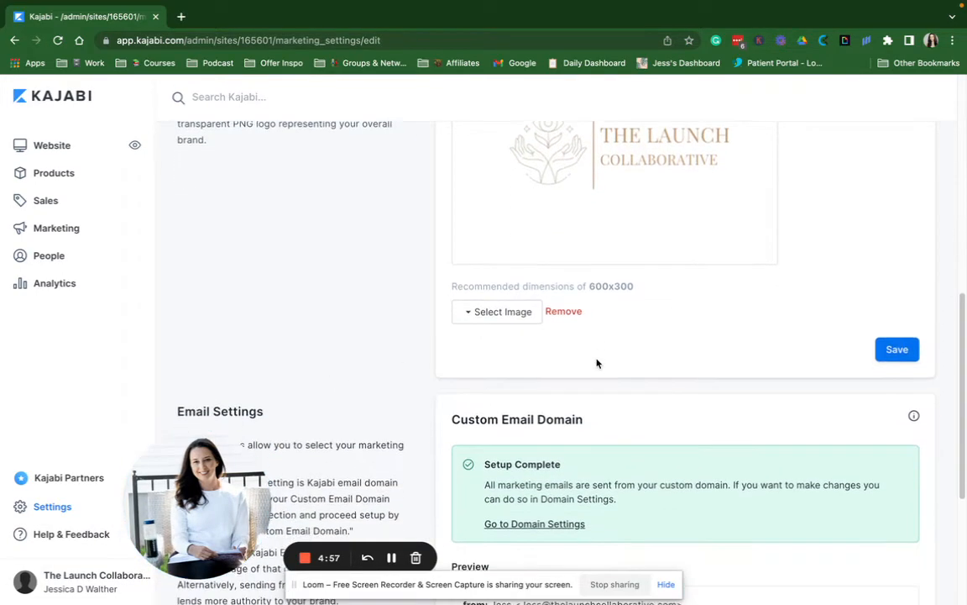
{"action": "scroll", "coordinate": [598, 364], "scroll_direction": "down", "scroll_amount": 1}
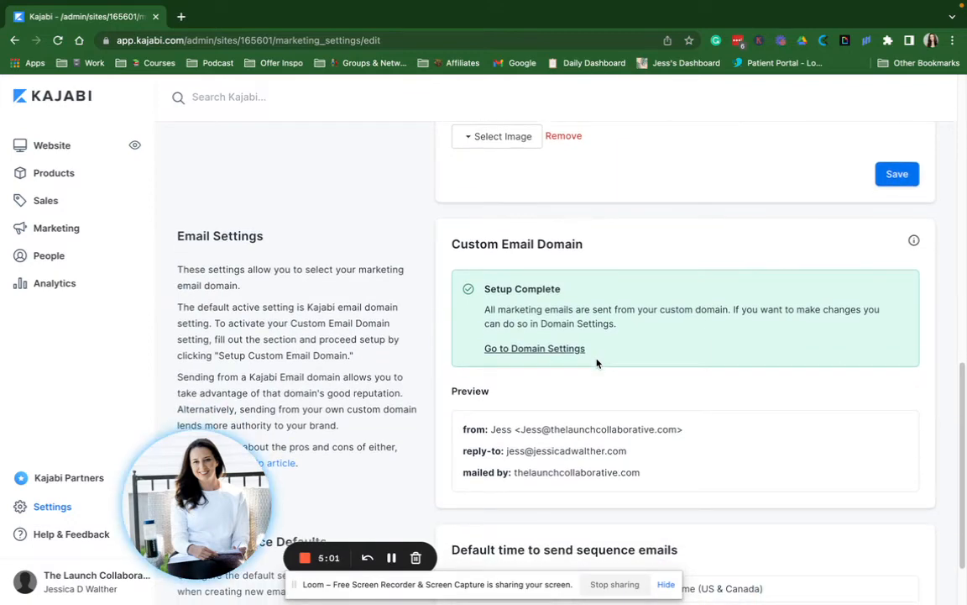
{"action": "scroll", "coordinate": [597, 363], "scroll_direction": "up", "scroll_amount": 1}
{"action": "scroll", "coordinate": [597, 361], "scroll_direction": "down", "scroll_amount": 1}
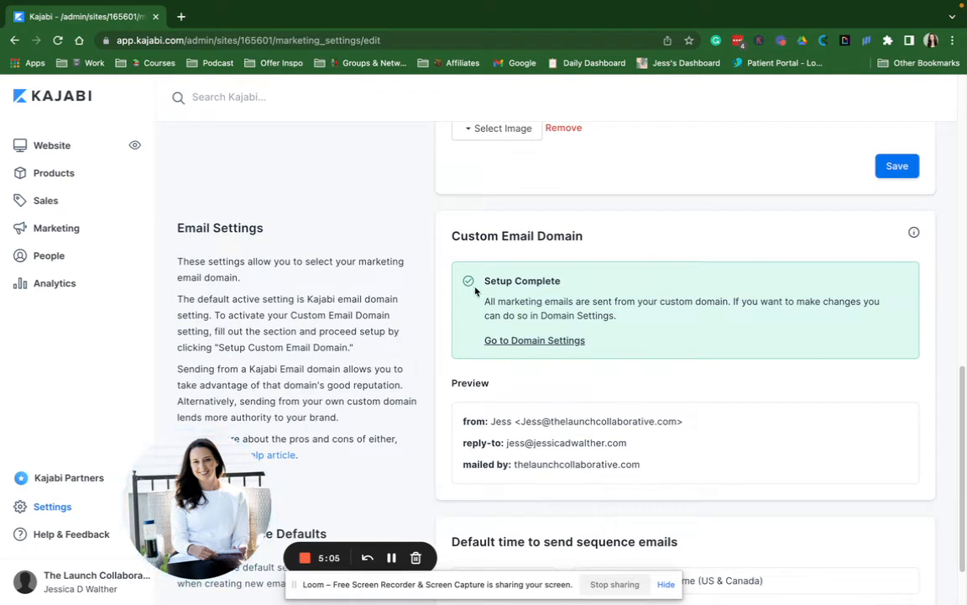
{"action": "scroll", "coordinate": [516, 355], "scroll_direction": "down", "scroll_amount": 2}
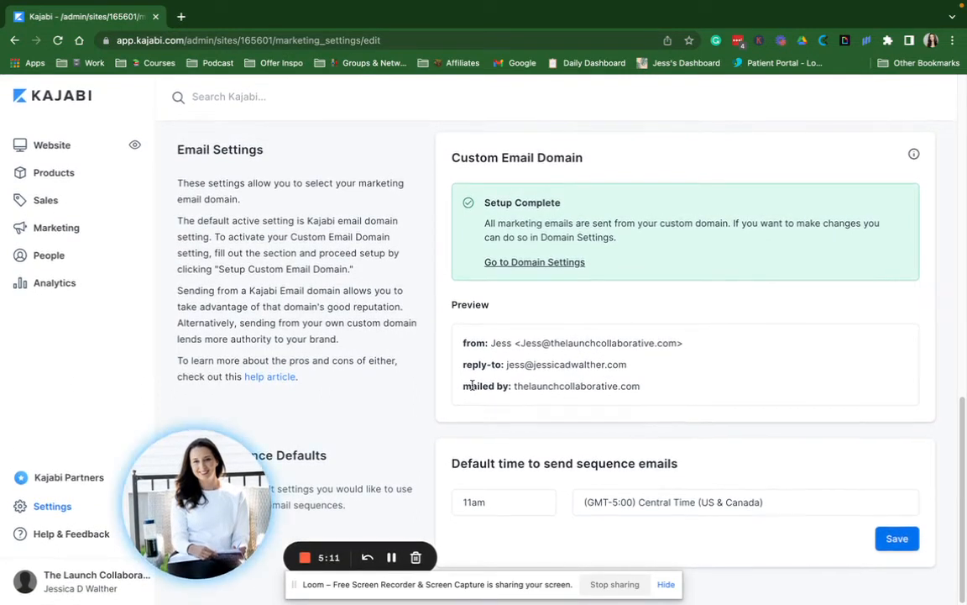
{"action": "left_click", "coordinate": [476, 504]}
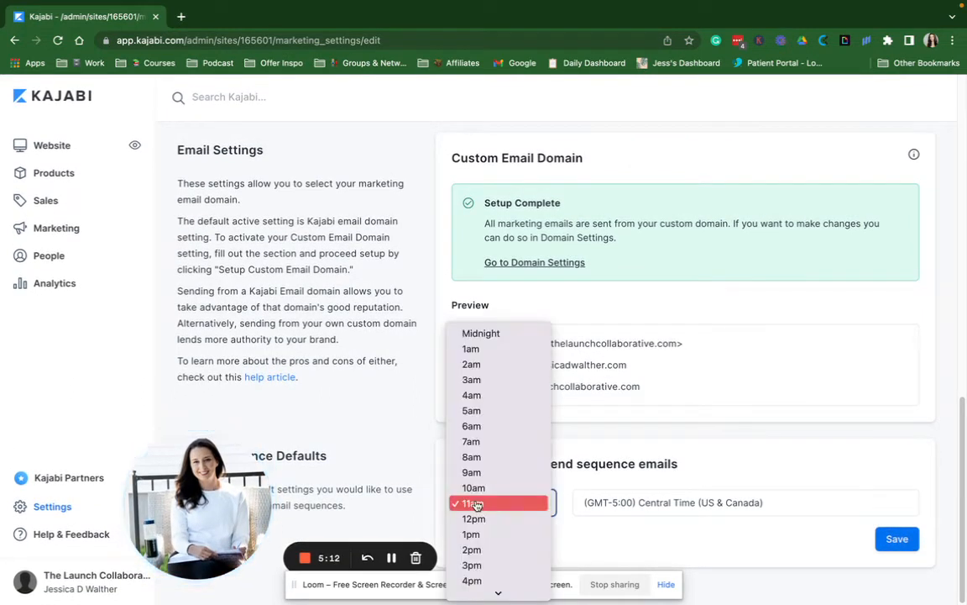
{"action": "left_click", "coordinate": [477, 429]}
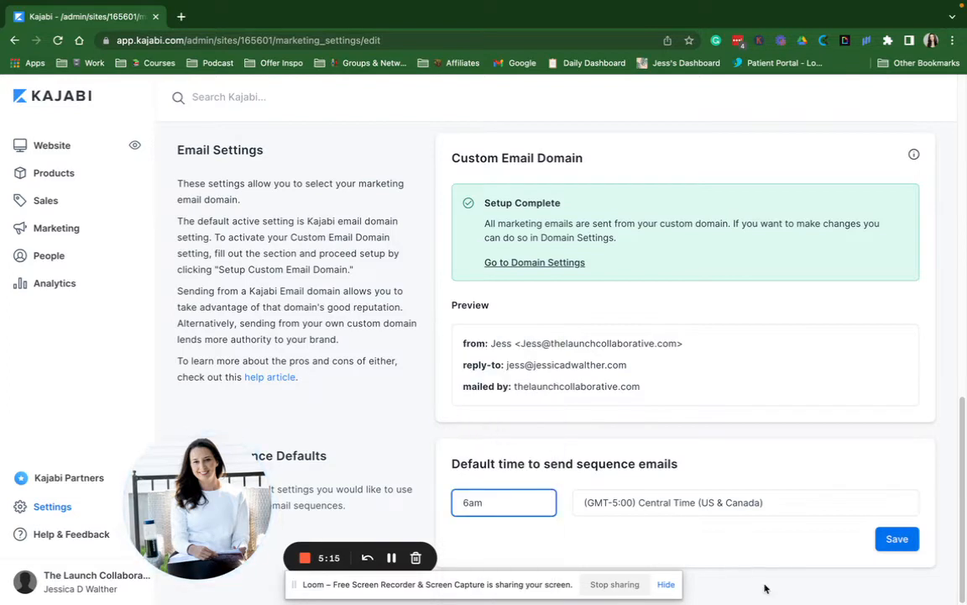
{"action": "left_click", "coordinate": [879, 542]}
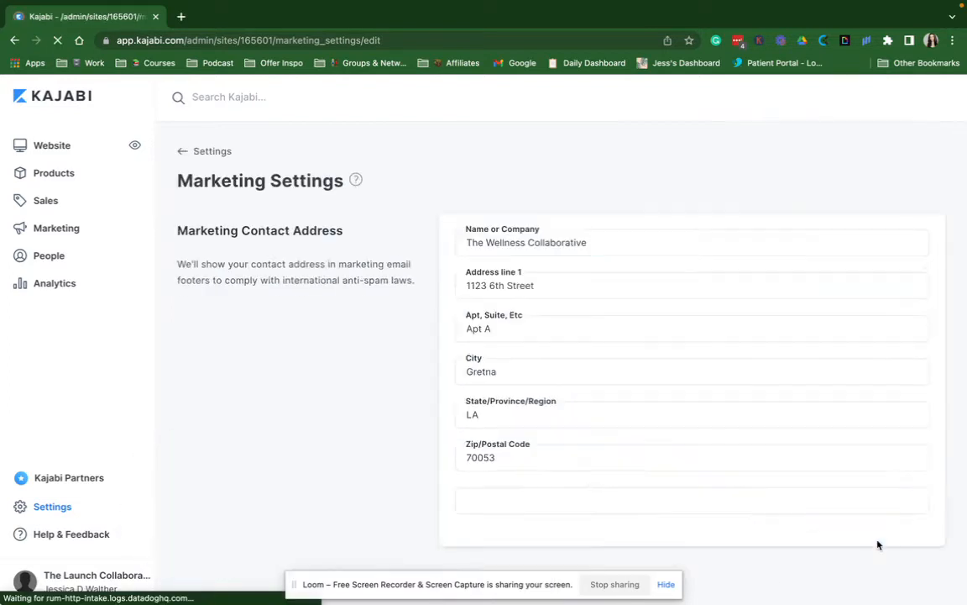
Review Payment integrations, where Stripe is unconnected and PayPal is available, then return to Settings
{"action": "left_click", "coordinate": [210, 152]}
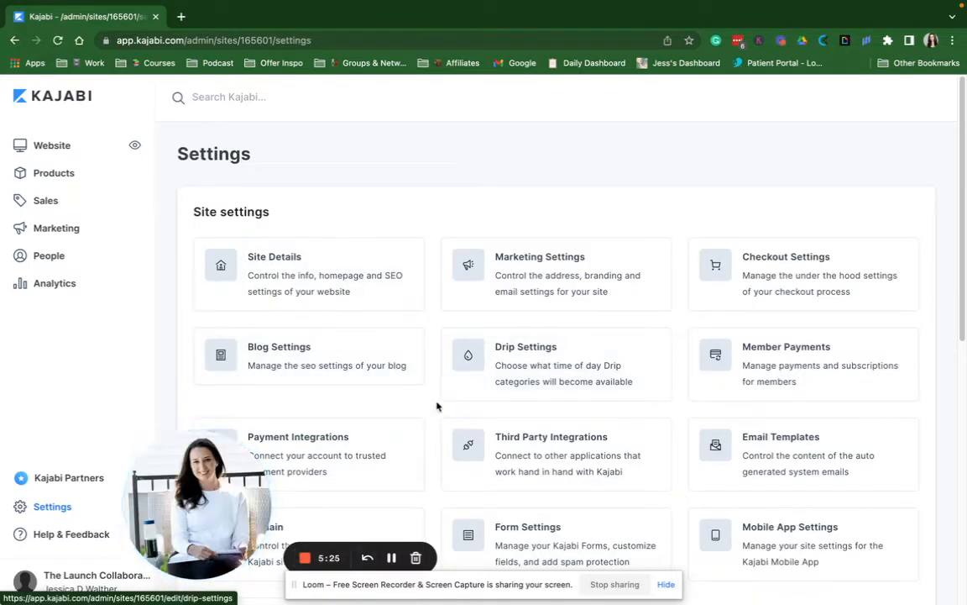
{"action": "scroll", "coordinate": [576, 391], "scroll_direction": "down", "scroll_amount": 3}
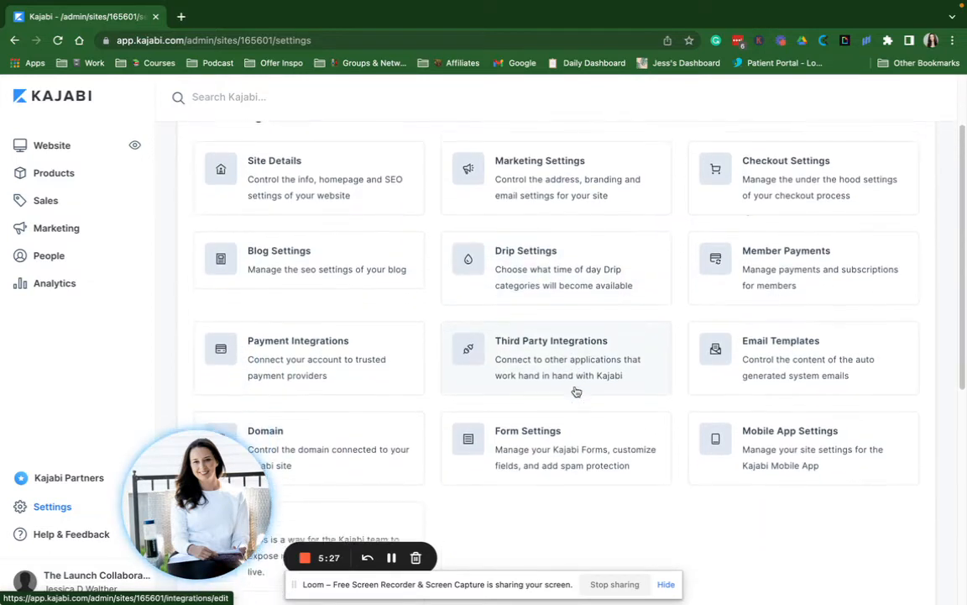
{"action": "left_click", "coordinate": [351, 361]}
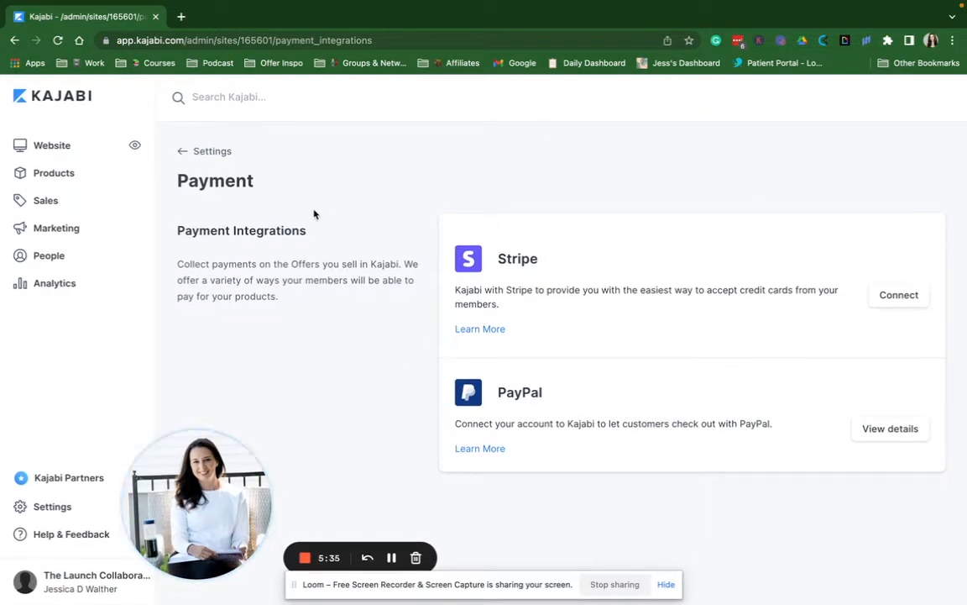
{"action": "left_click", "coordinate": [212, 152]}
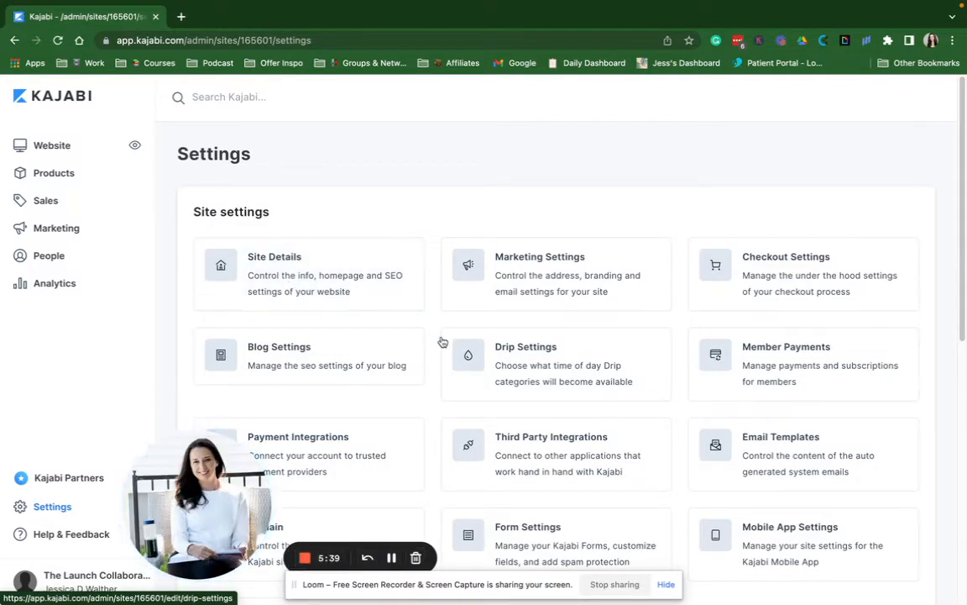
Set Member Payments email receipts to 'Send for all successful transactions' and return to Settings
{"action": "left_click", "coordinate": [768, 382]}
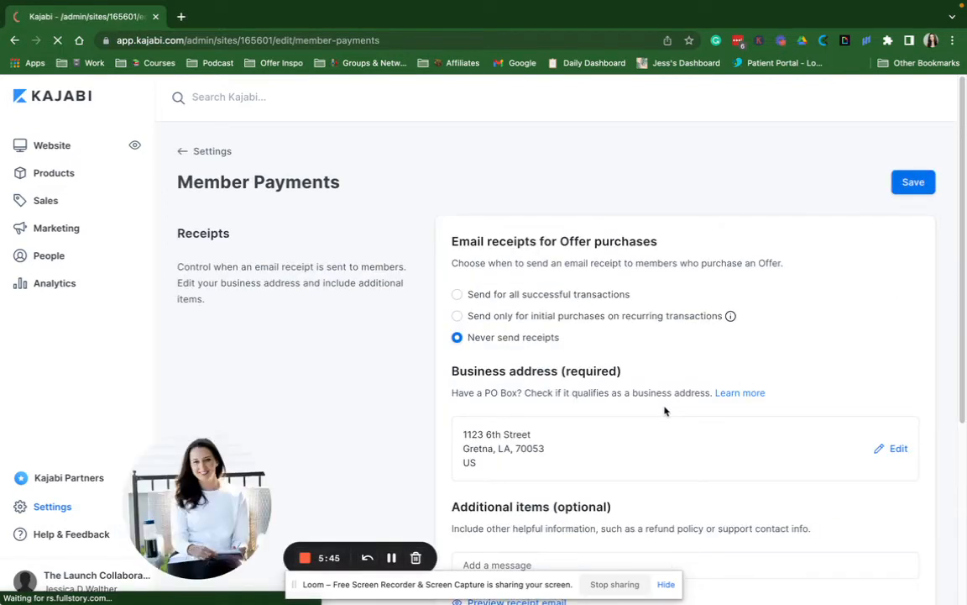
{"action": "scroll", "coordinate": [664, 411], "scroll_direction": "down", "scroll_amount": 1}
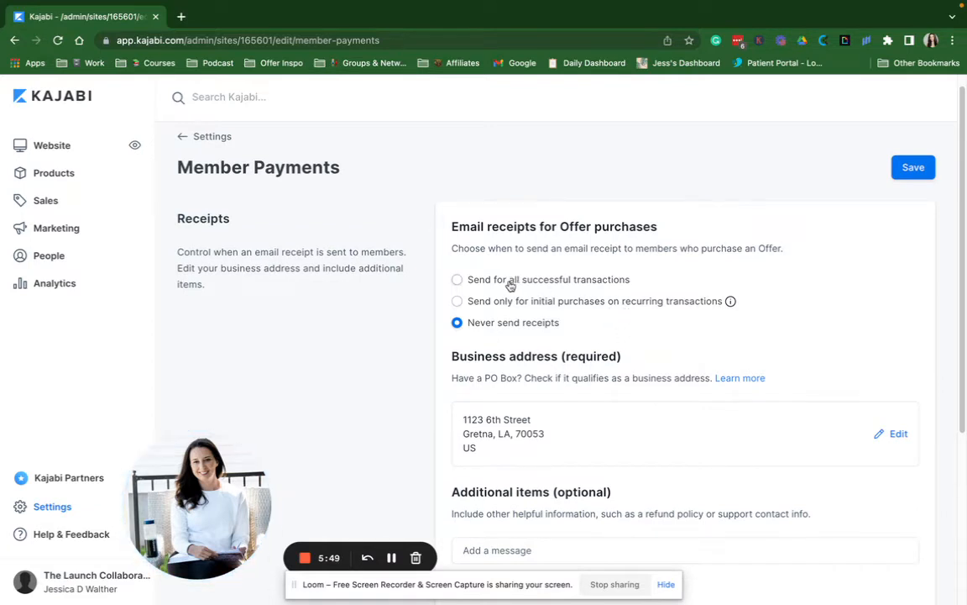
{"action": "scroll", "coordinate": [527, 359], "scroll_direction": "down", "scroll_amount": 5}
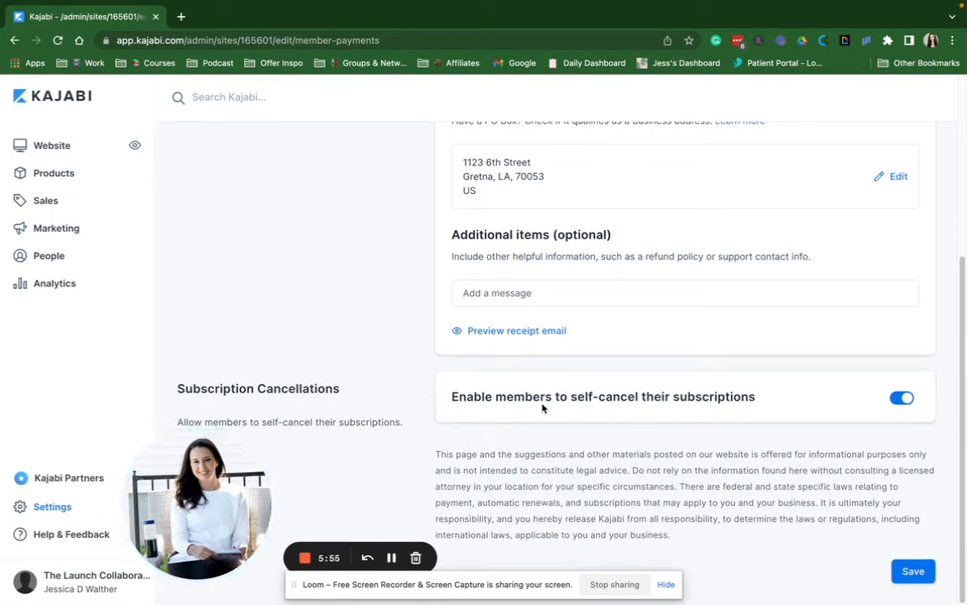
{"action": "scroll", "coordinate": [756, 416], "scroll_direction": "up", "scroll_amount": 5}
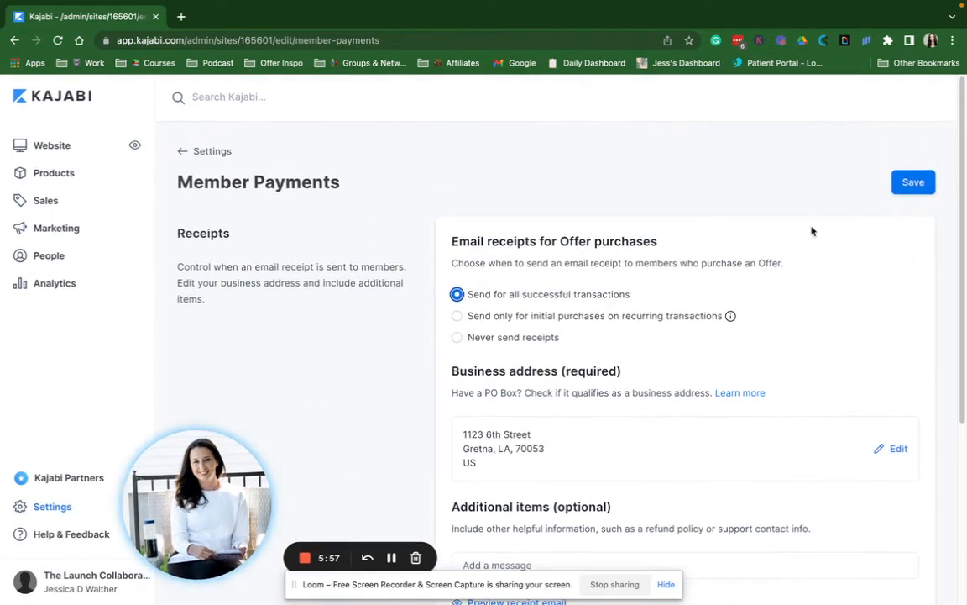
{"action": "left_click", "coordinate": [205, 152]}
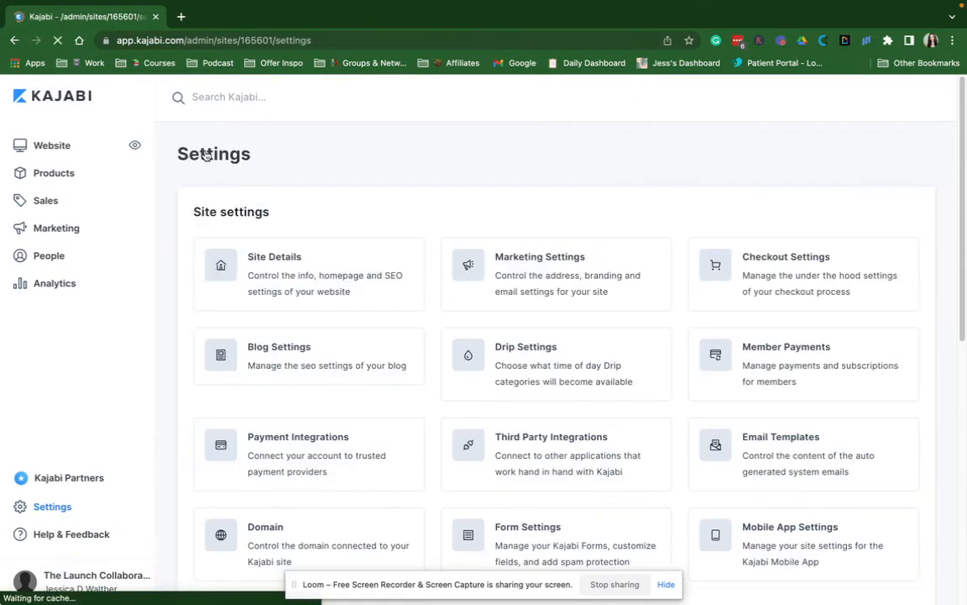
{"action": "scroll", "coordinate": [440, 367], "scroll_direction": "down", "scroll_amount": 3}
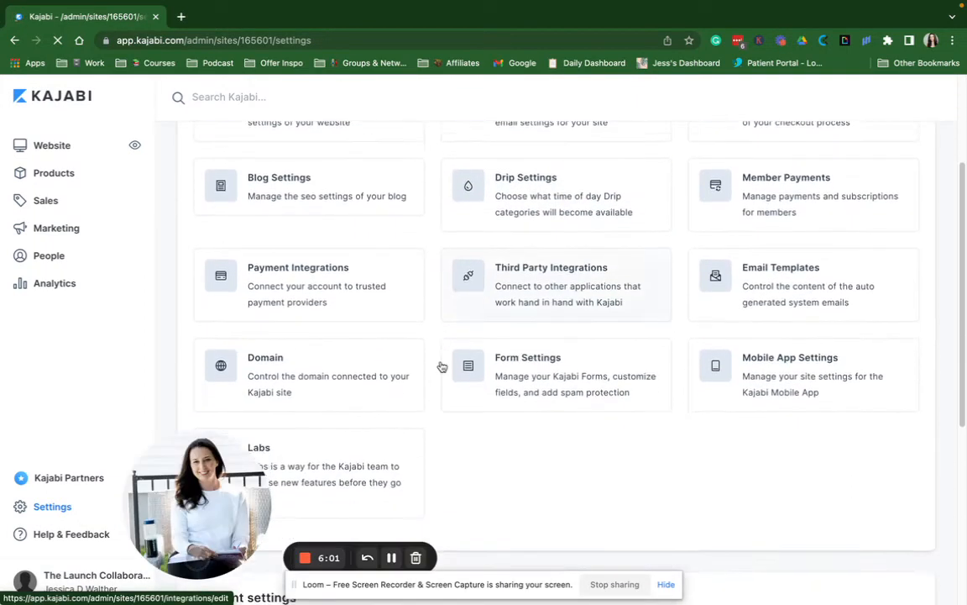
{"action": "left_click", "coordinate": [377, 374]}
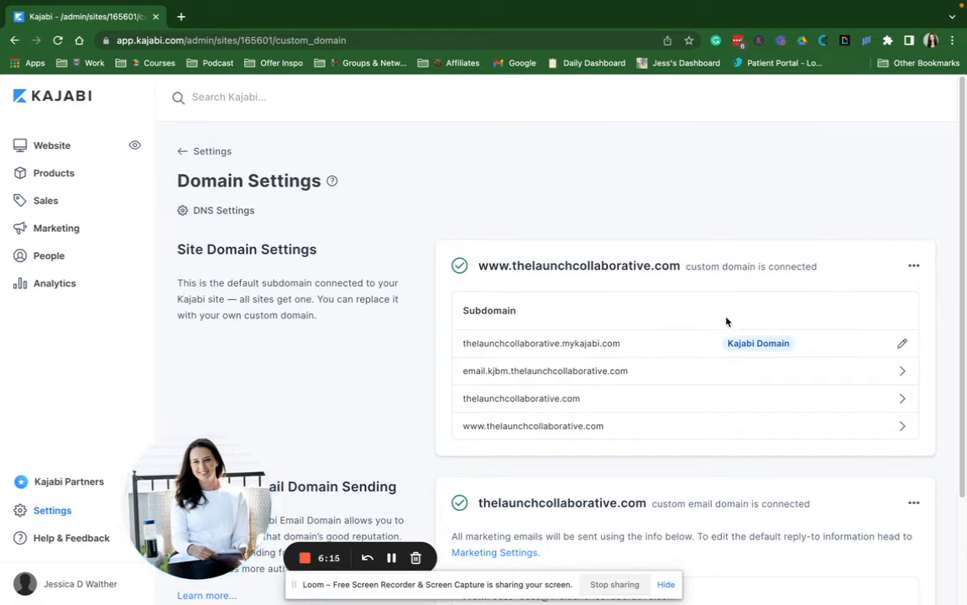
{"action": "scroll", "coordinate": [727, 322], "scroll_direction": "down", "scroll_amount": 2}
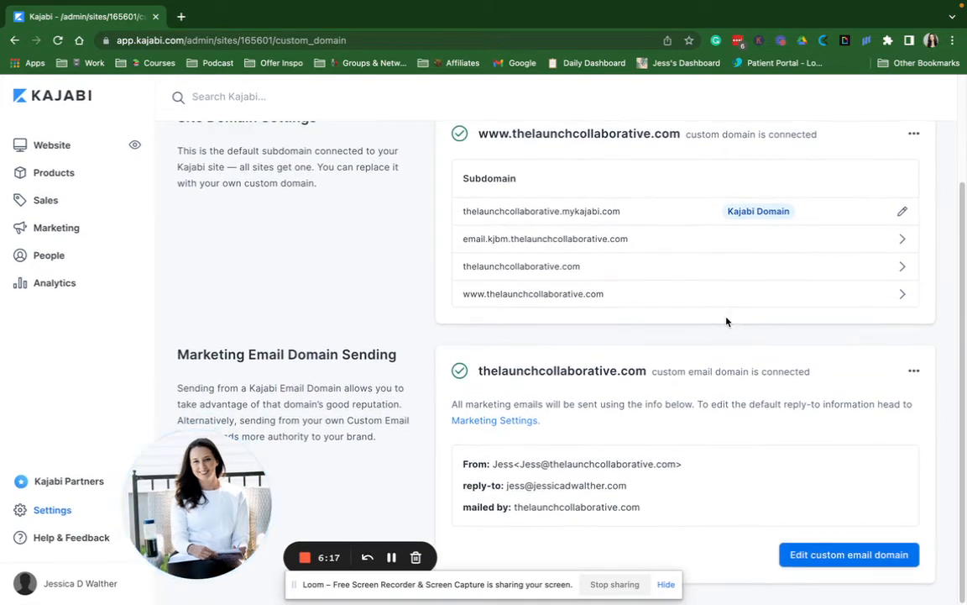
{"action": "scroll", "coordinate": [726, 320], "scroll_direction": "up", "scroll_amount": 3}
{"action": "scroll", "coordinate": [700, 303], "scroll_direction": "down", "scroll_amount": 3}
{"action": "scroll", "coordinate": [466, 287], "scroll_direction": "up", "scroll_amount": 1}
{"action": "scroll", "coordinate": [315, 216], "scroll_direction": "up", "scroll_amount": 2}
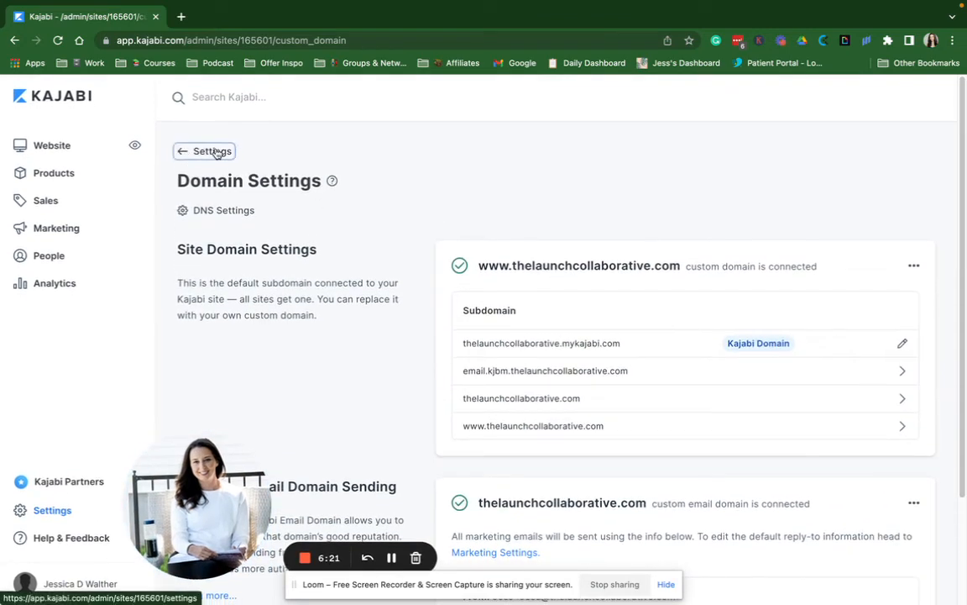
{"action": "left_click", "coordinate": [211, 151]}
{"action": "scroll", "coordinate": [495, 312], "scroll_direction": "down", "scroll_amount": 1}
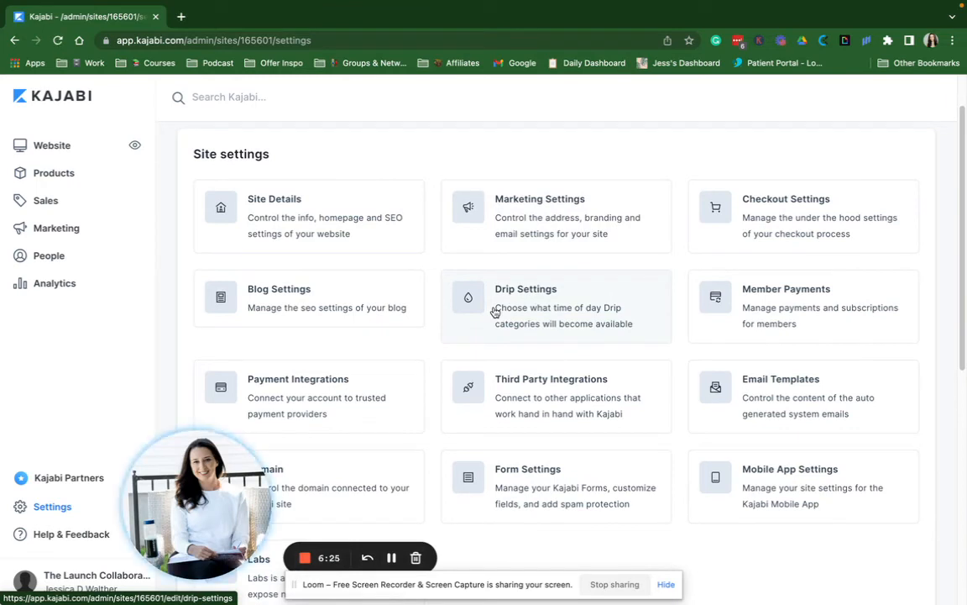
{"action": "left_click", "coordinate": [572, 381]}
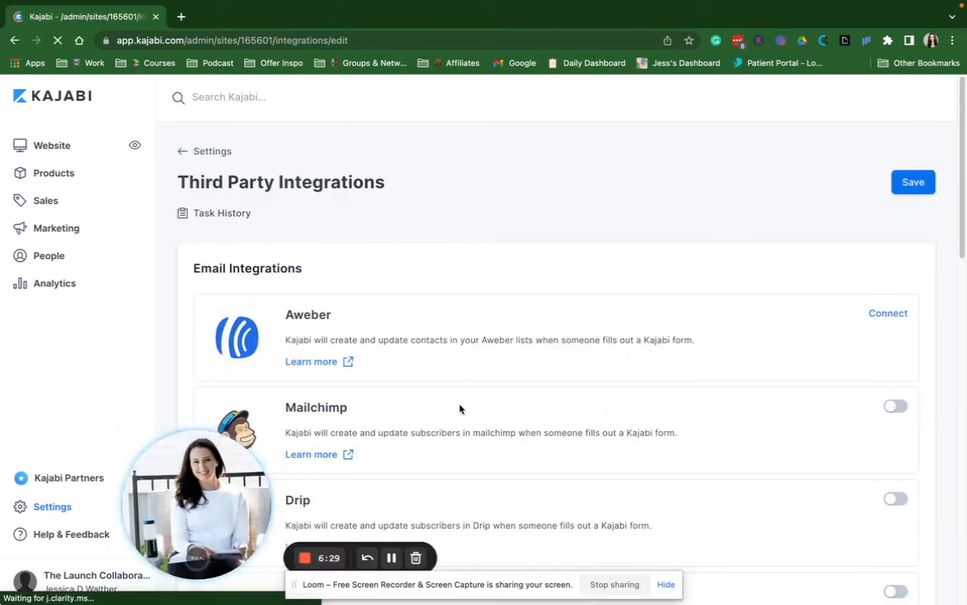
{"action": "scroll", "coordinate": [463, 422], "scroll_direction": "down", "scroll_amount": 5}
{"action": "scroll", "coordinate": [459, 409], "scroll_direction": "down", "scroll_amount": 8}
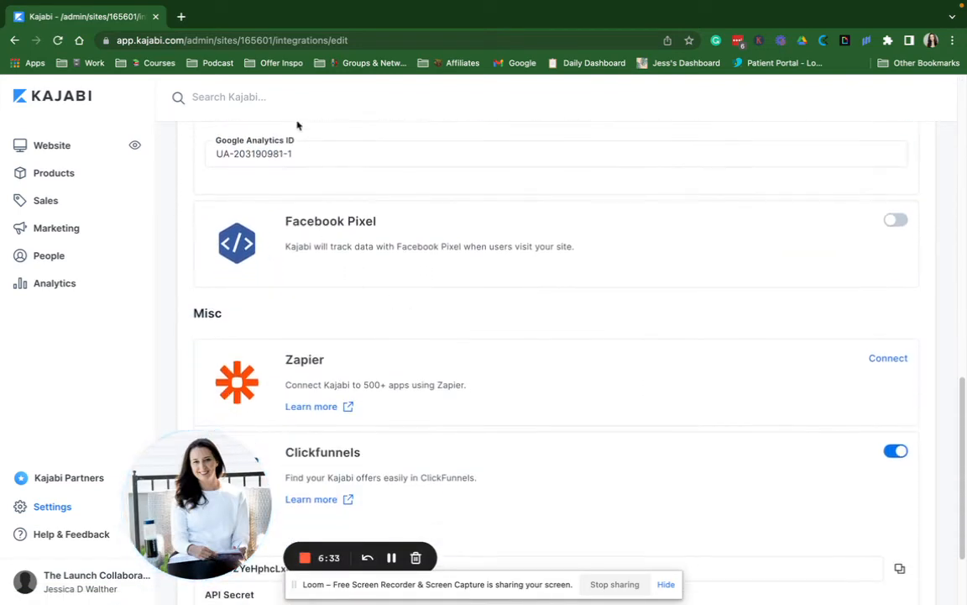
{"action": "left_click", "coordinate": [282, 155]}
{"action": "scroll", "coordinate": [279, 165], "scroll_direction": "down", "scroll_amount": 2}
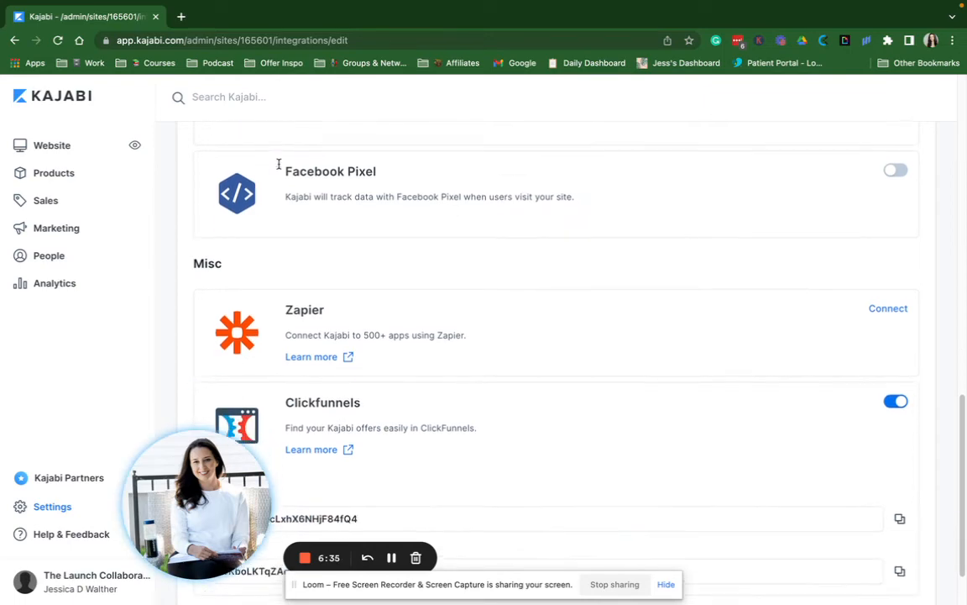
{"action": "scroll", "coordinate": [280, 168], "scroll_direction": "up", "scroll_amount": 13}
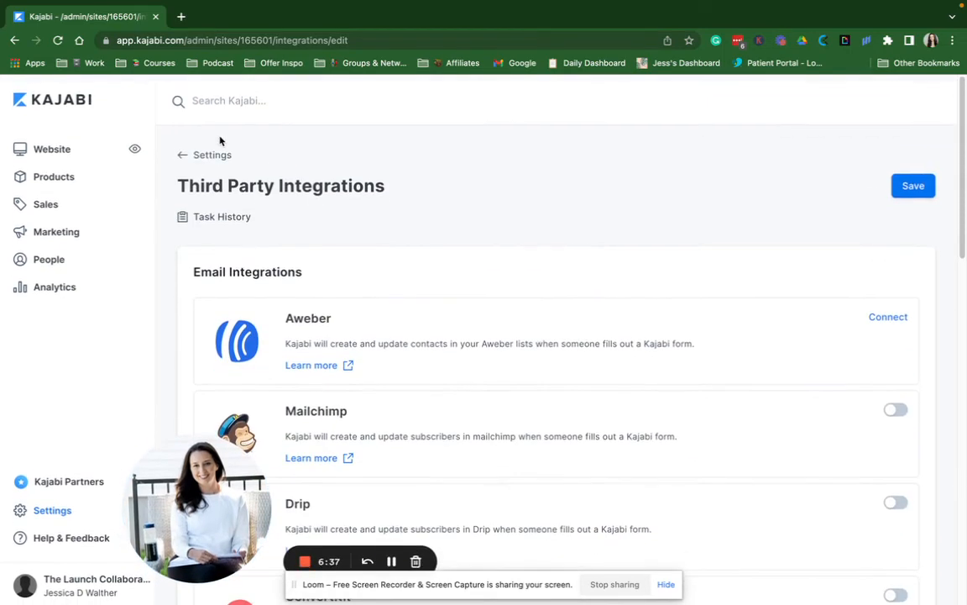
{"action": "left_click", "coordinate": [183, 152]}
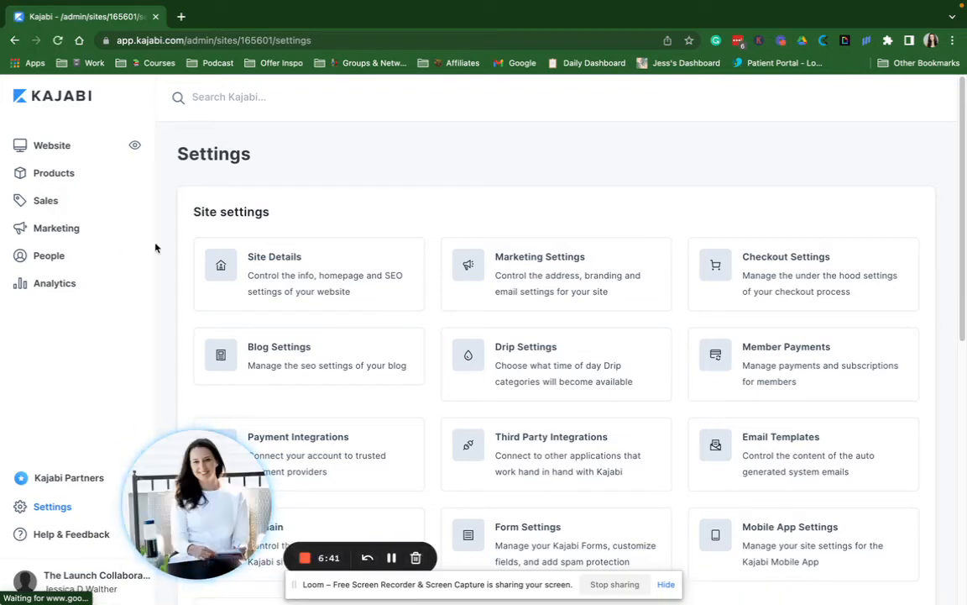
Go from Website Design to the Theme Store and browse free themes like Prosper, Creative and Taylor
{"action": "left_click", "coordinate": [65, 147]}
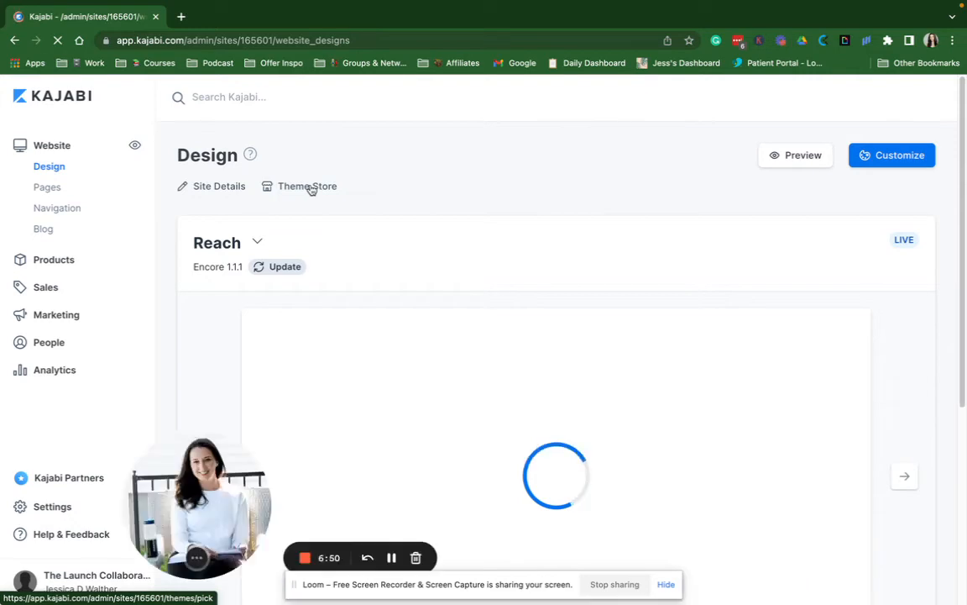
{"action": "left_click", "coordinate": [307, 187]}
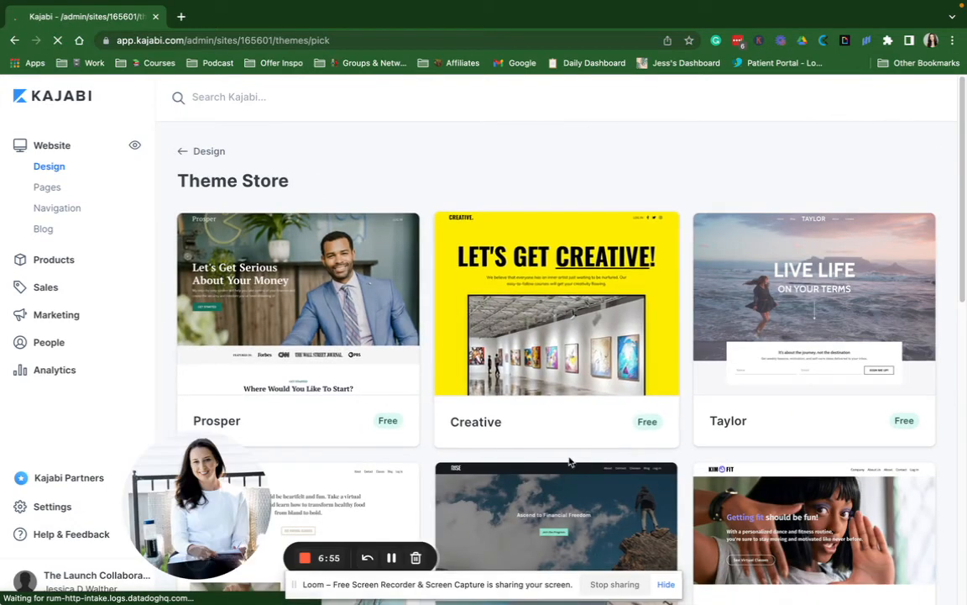
{"action": "scroll", "coordinate": [661, 362], "scroll_direction": "down", "scroll_amount": 8}
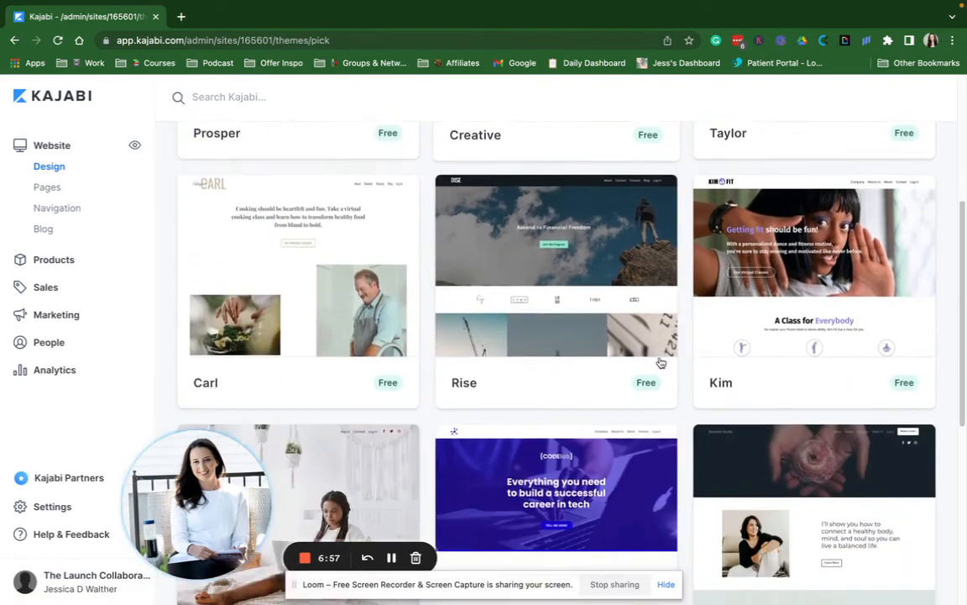
{"action": "scroll", "coordinate": [661, 363], "scroll_direction": "up", "scroll_amount": 4}
{"action": "scroll", "coordinate": [661, 363], "scroll_direction": "up", "scroll_amount": 5}
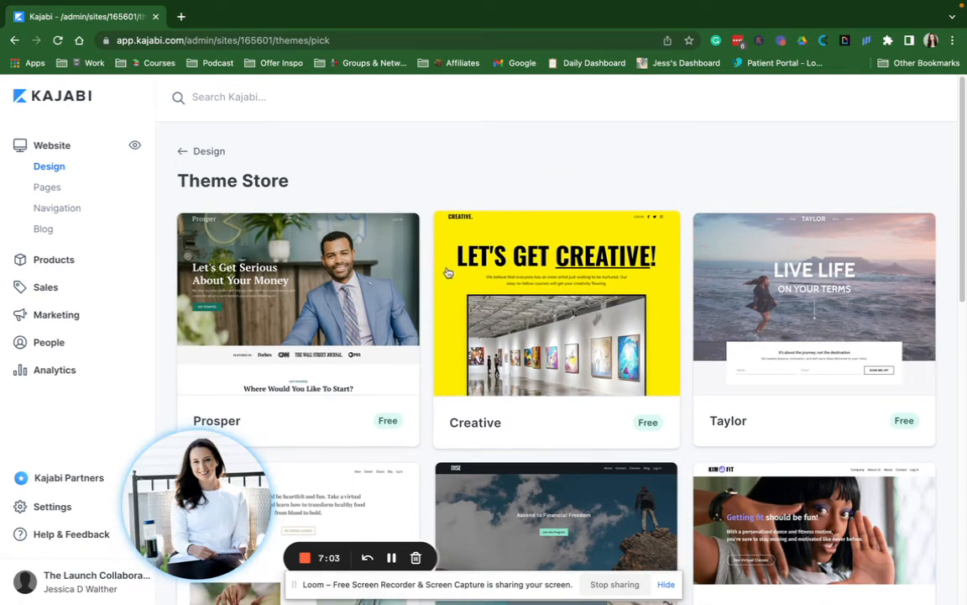
{"action": "left_click", "coordinate": [203, 151]}
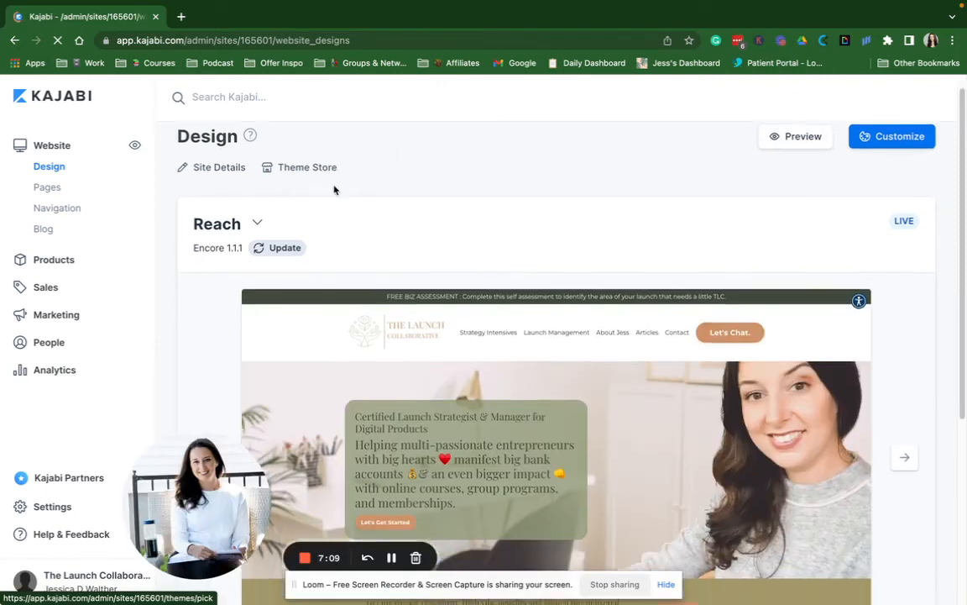
{"action": "scroll", "coordinate": [335, 188], "scroll_direction": "down", "scroll_amount": 5}
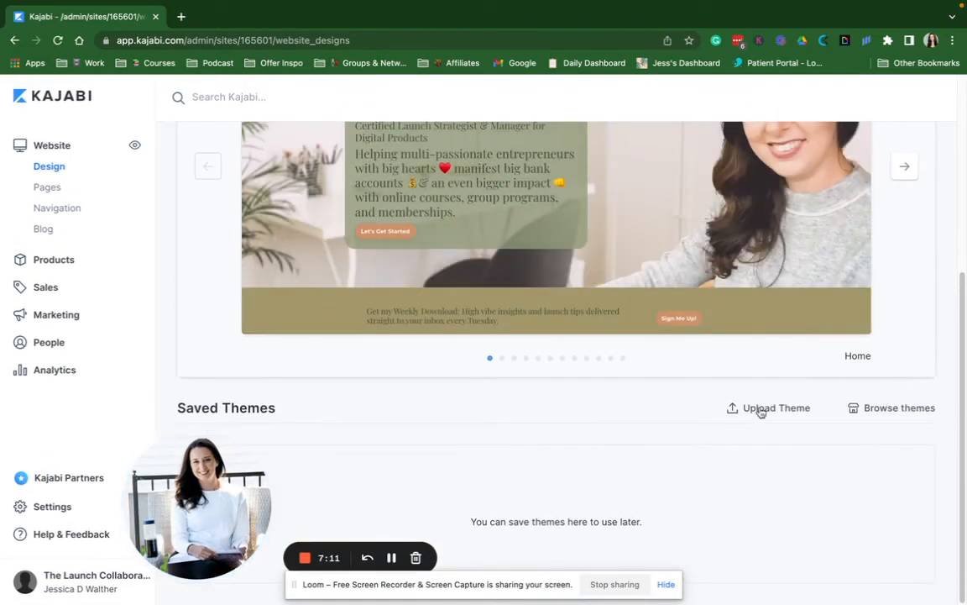
{"action": "left_click", "coordinate": [892, 409]}
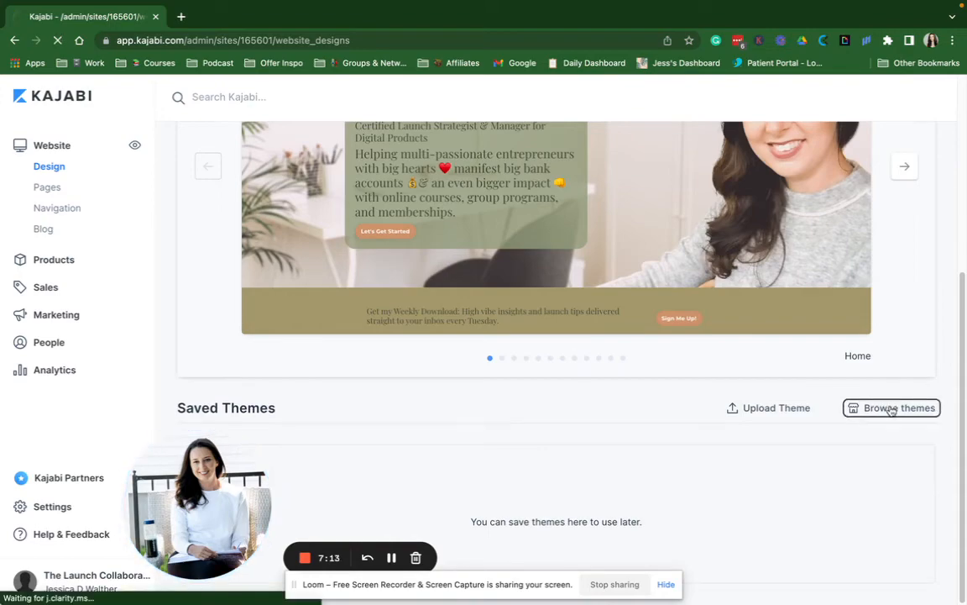
{"action": "scroll", "coordinate": [335, 416], "scroll_direction": "down", "scroll_amount": 10}
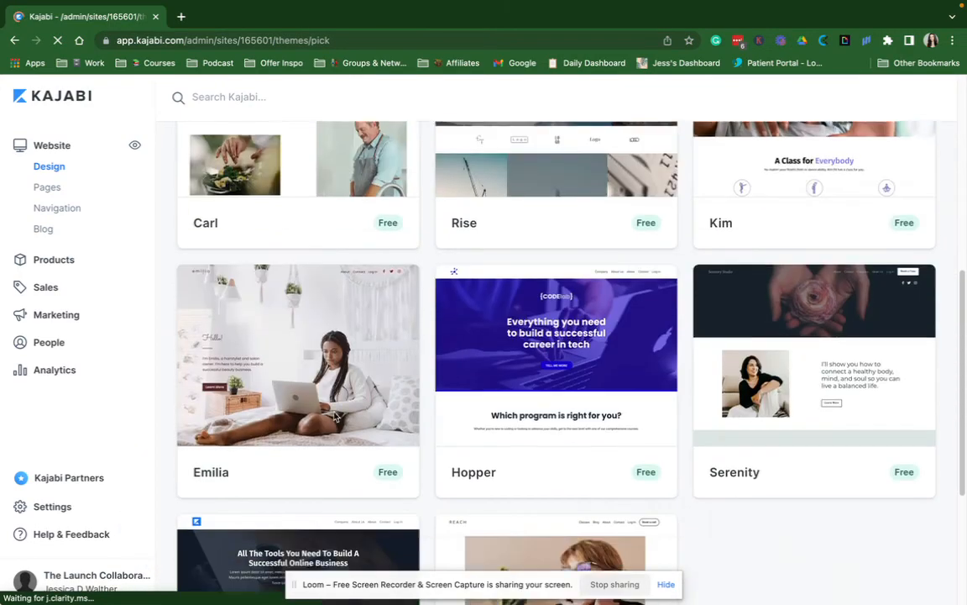
{"action": "scroll", "coordinate": [335, 416], "scroll_direction": "up", "scroll_amount": 10}
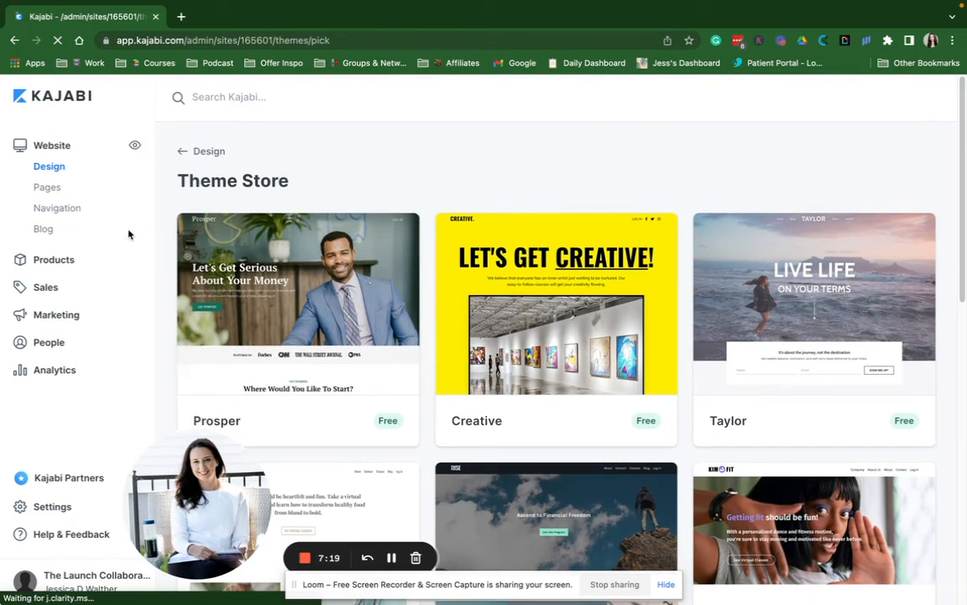
Show the Landing pages list and open the ••• actions menu for the test page
{"action": "left_click", "coordinate": [42, 190]}
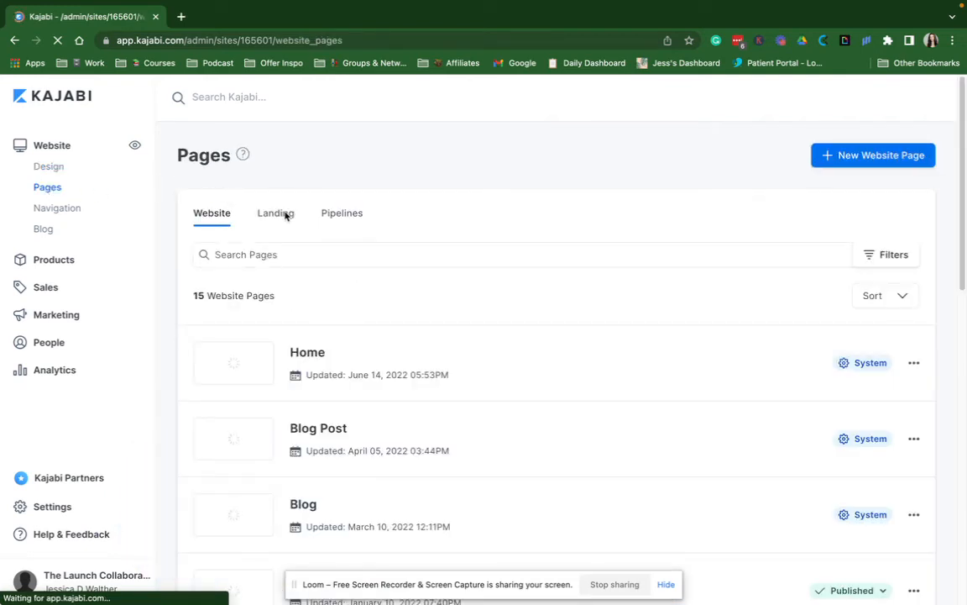
{"action": "left_click", "coordinate": [270, 216]}
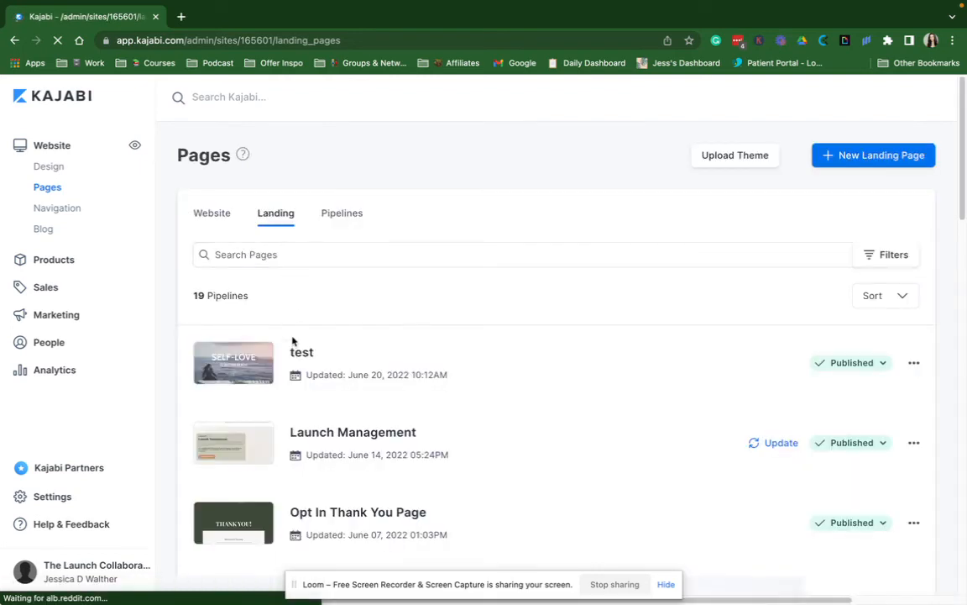
{"action": "left_click", "coordinate": [913, 363]}
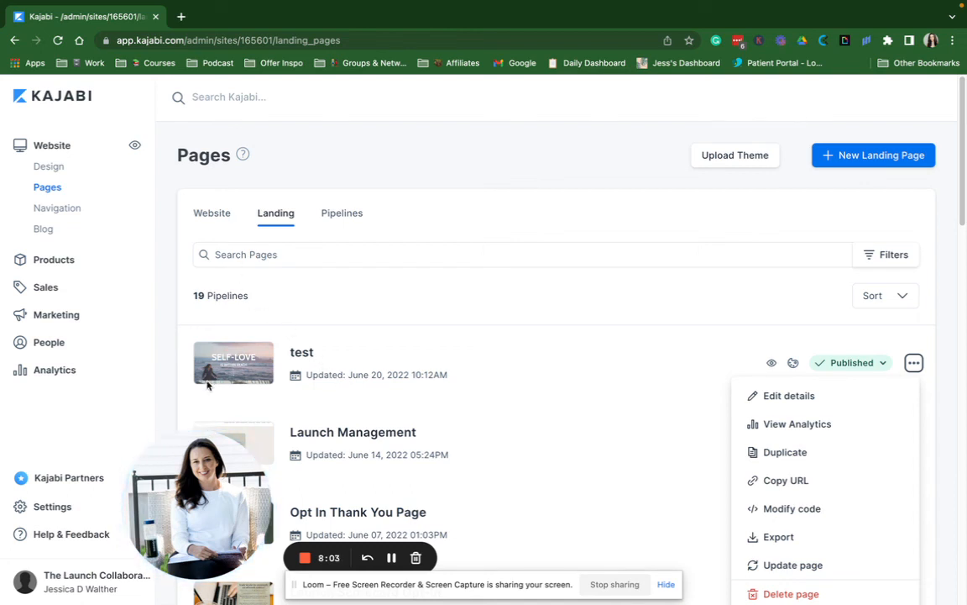
{"action": "left_click_drag", "start_coordinate": [202, 476], "coordinate": [76, 476]}
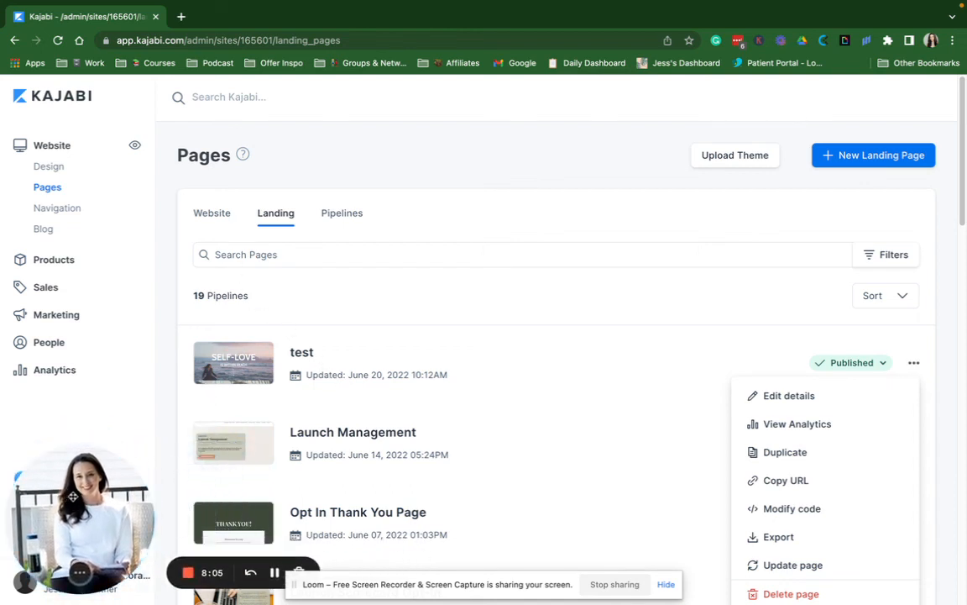